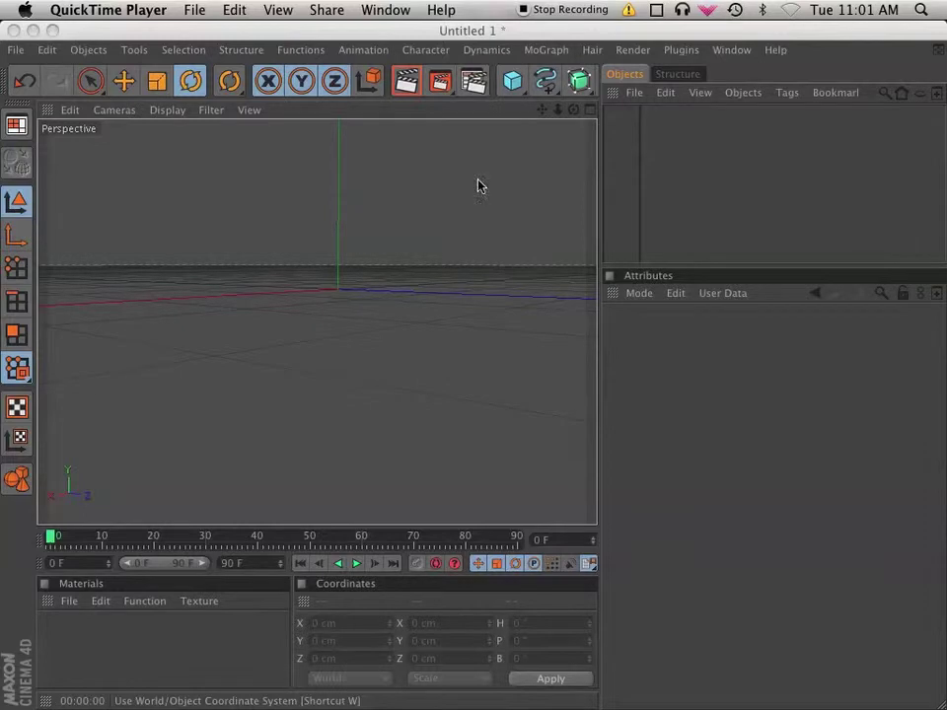
Add a Sphere primitive at the origin of the empty scene
left_click_drag(444, 285, 444, 365, "alt")
left_click_drag(395, 300, 544, 185, "alt")
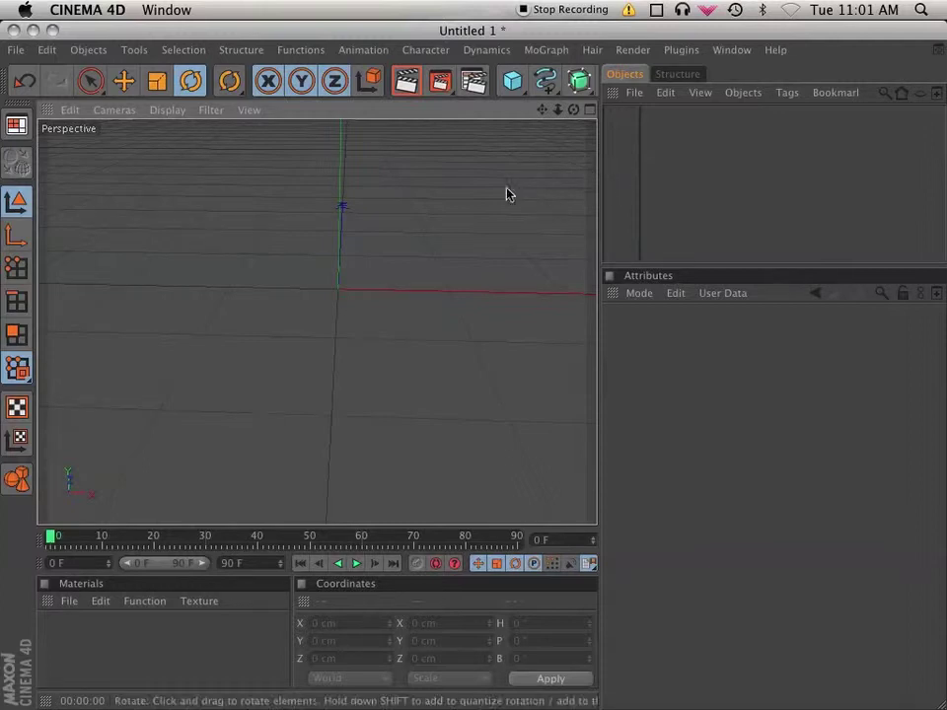
left_click_drag(521, 224, 508, 208, "alt")
middle_click_drag(509, 208, 505, 273, "alt")
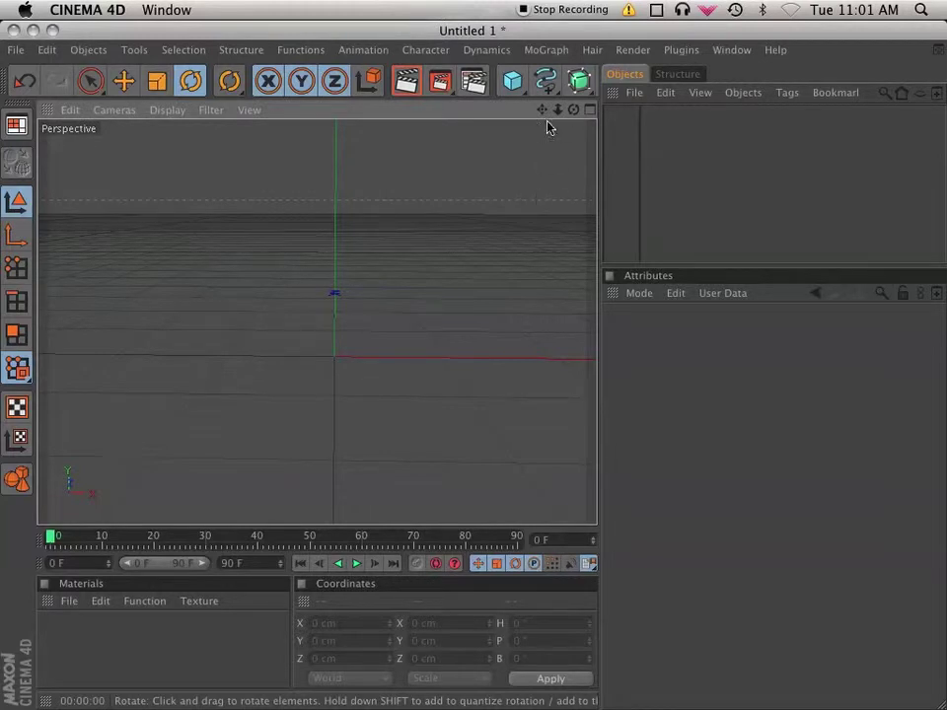
left_click_drag(512, 81, 669, 99)
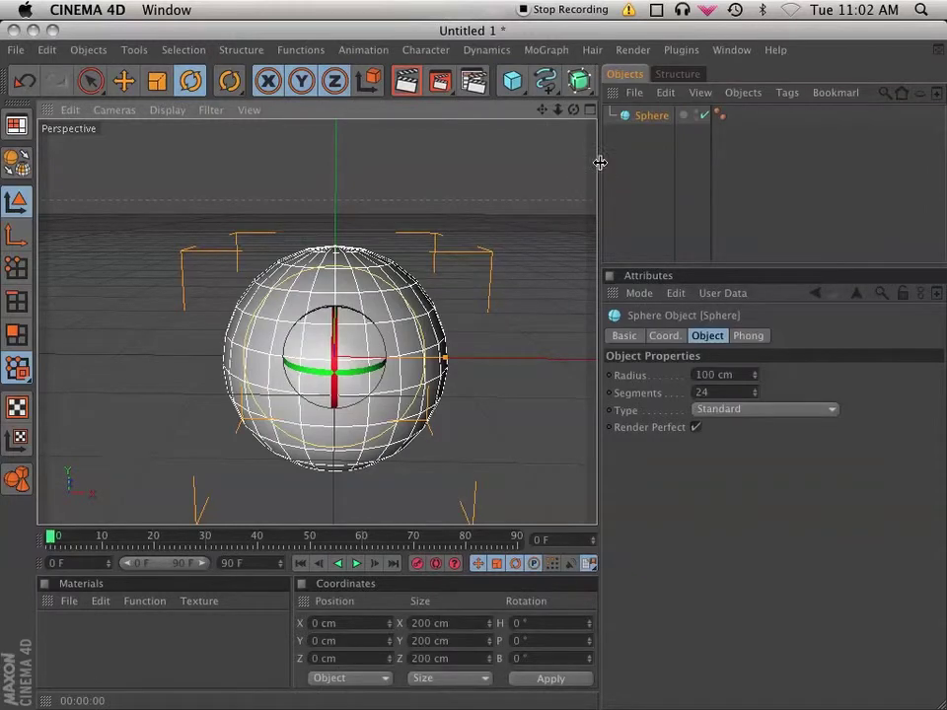
Add a Bulge deformer and group it together with the sphere under a null object
left_click_drag(598, 161, 695, 168)
left_click_drag(679, 89, 615, 98)
left_click_drag(735, 117, 734, 118)
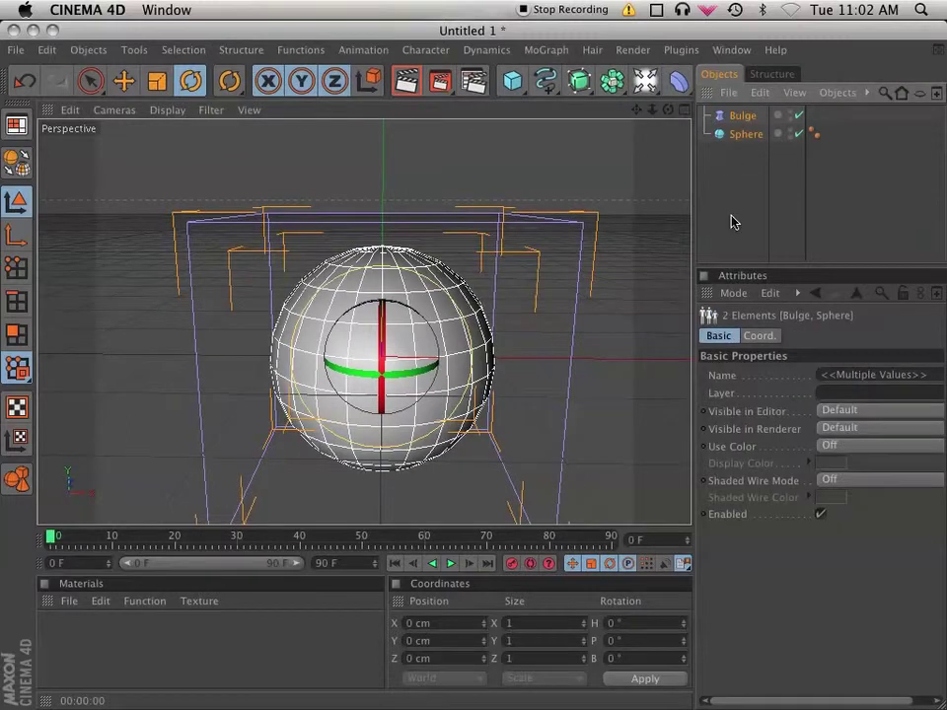
key("alt+g")
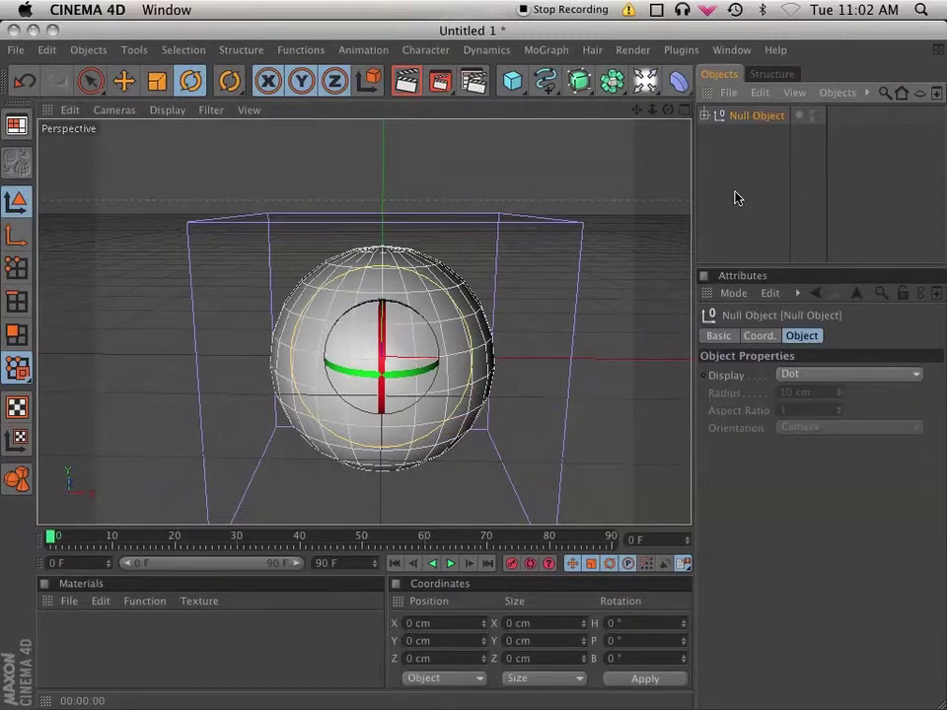
Set the Bulge deformer's strength to -60%
left_click(706, 116)
left_click(753, 134)
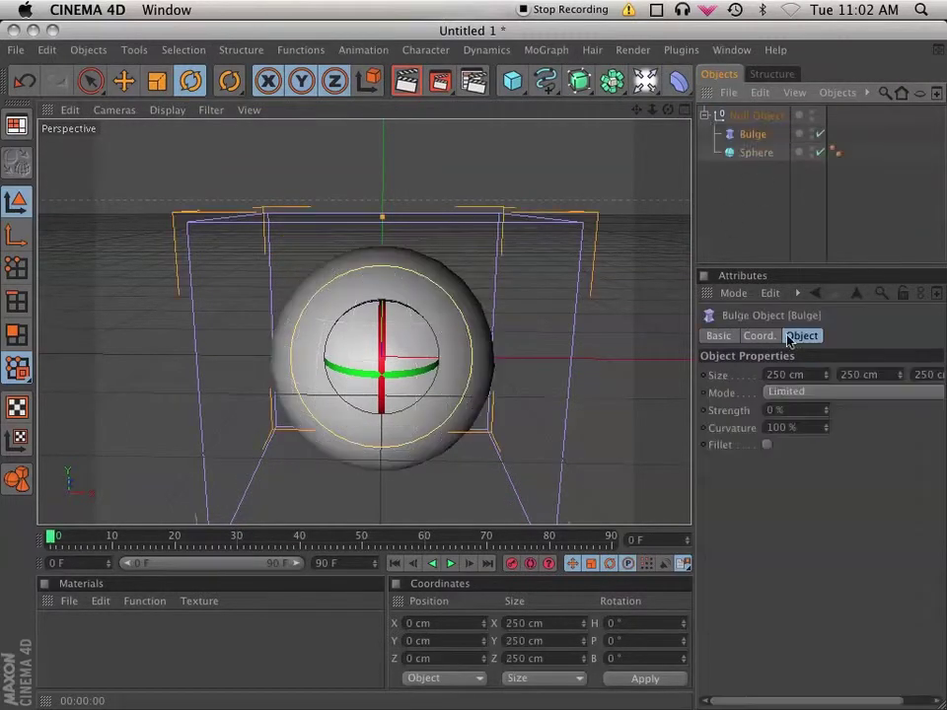
left_click(786, 408)
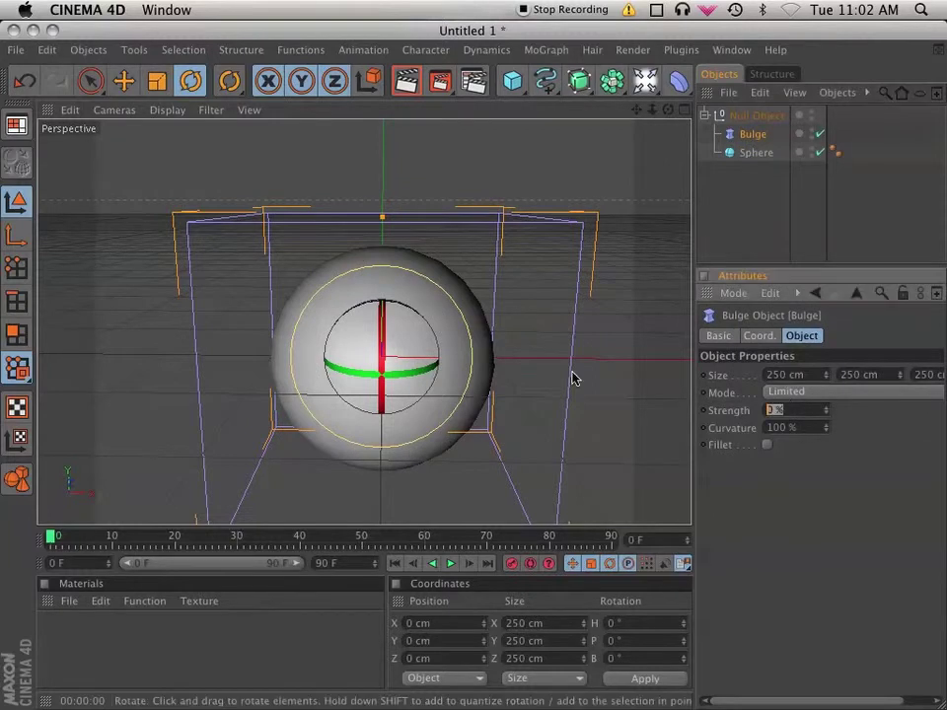
type("-60")
key("Return")
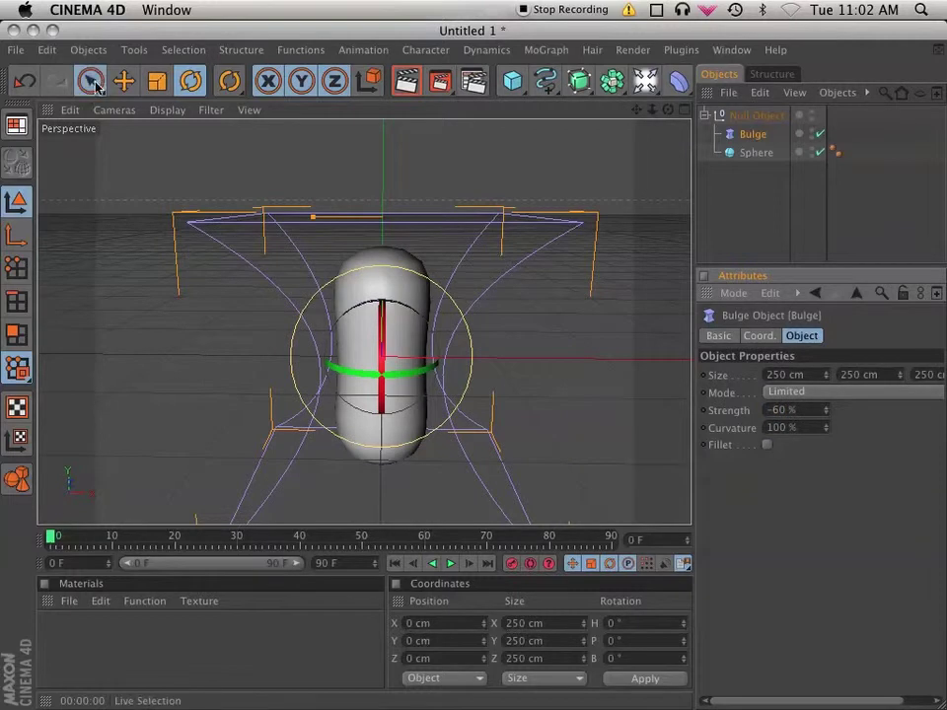
Raise the Bulge deformer along Y to about 60.6 cm so the sphere tapers into a pear shape
left_click(93, 84)
left_click_drag(391, 266, 391, 208)
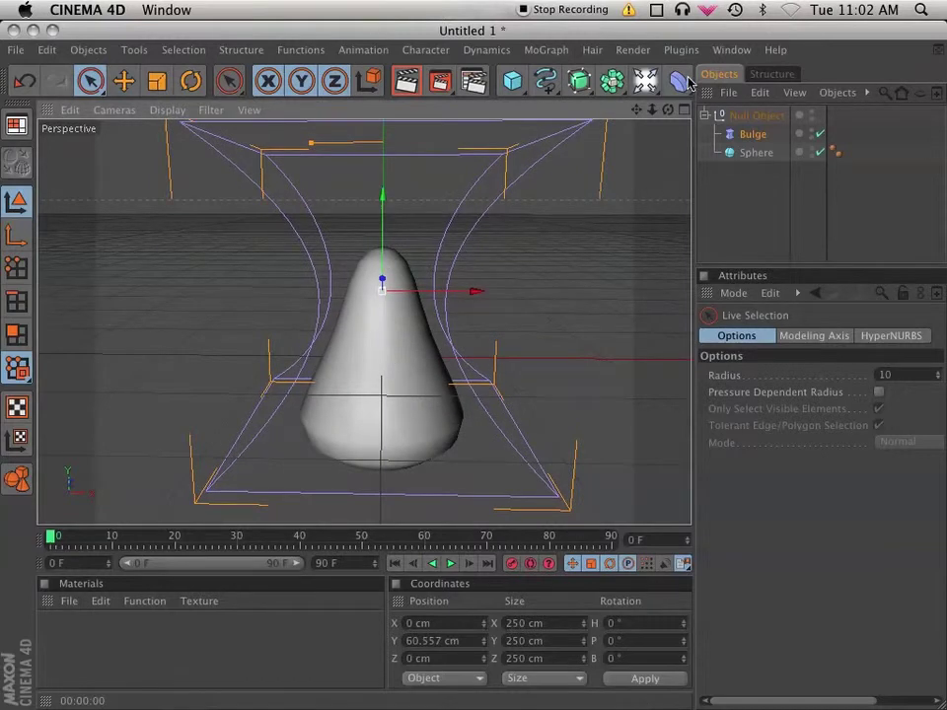
mouse_move(667, 109)
left_mouse_down()
mouse_move(646, 83)
mouse_move(690, 69)
mouse_move(705, 110)
mouse_move(659, 139)
mouse_move(668, 109)
left_mouse_up()
Create a polygon copy of the deformed group with Current State to Object on the parent null
left_click(755, 115)
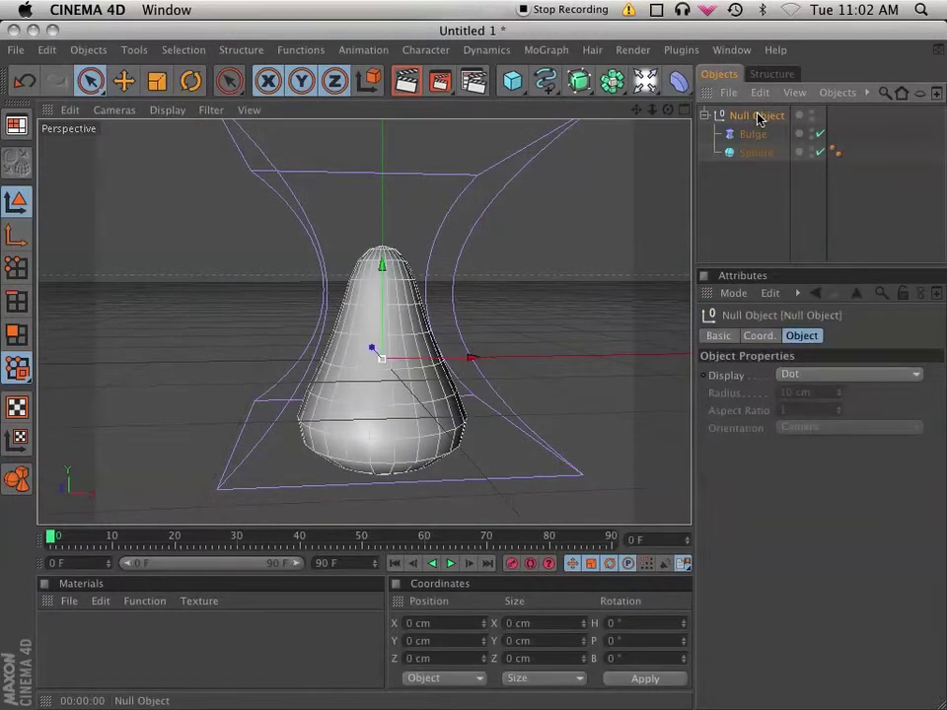
right_click(757, 116)
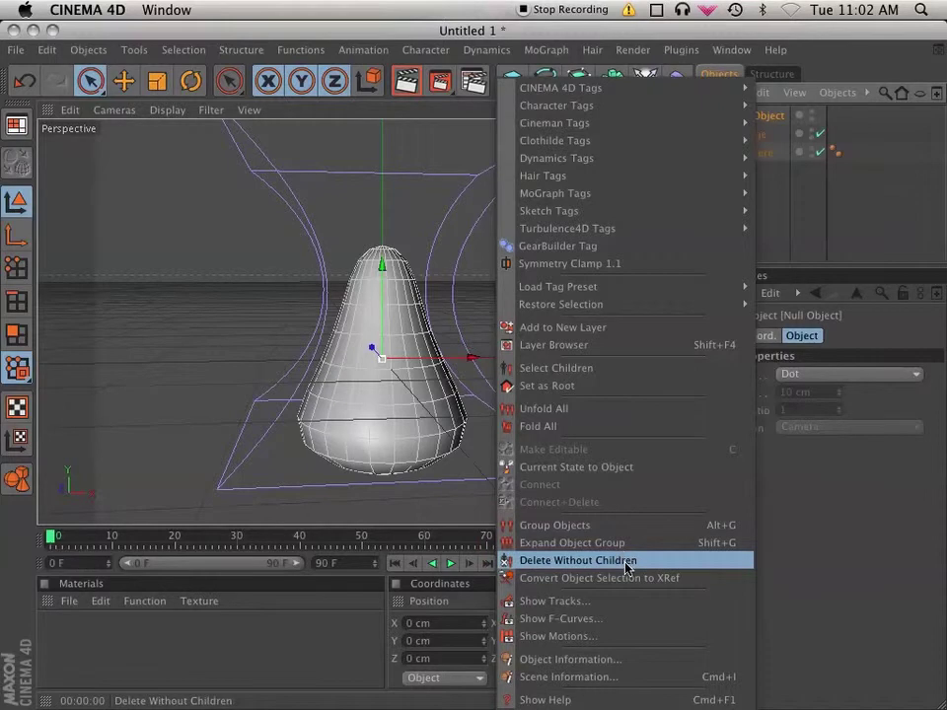
left_click(618, 467)
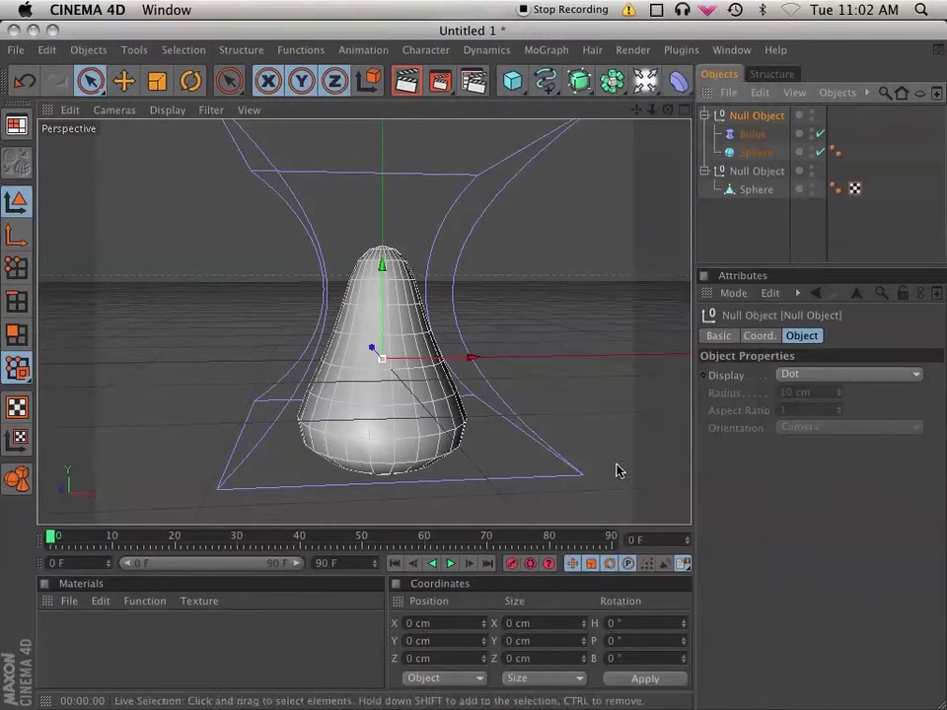
Take the polygon Sphere out of the new null and delete the emptied null
left_click(750, 190)
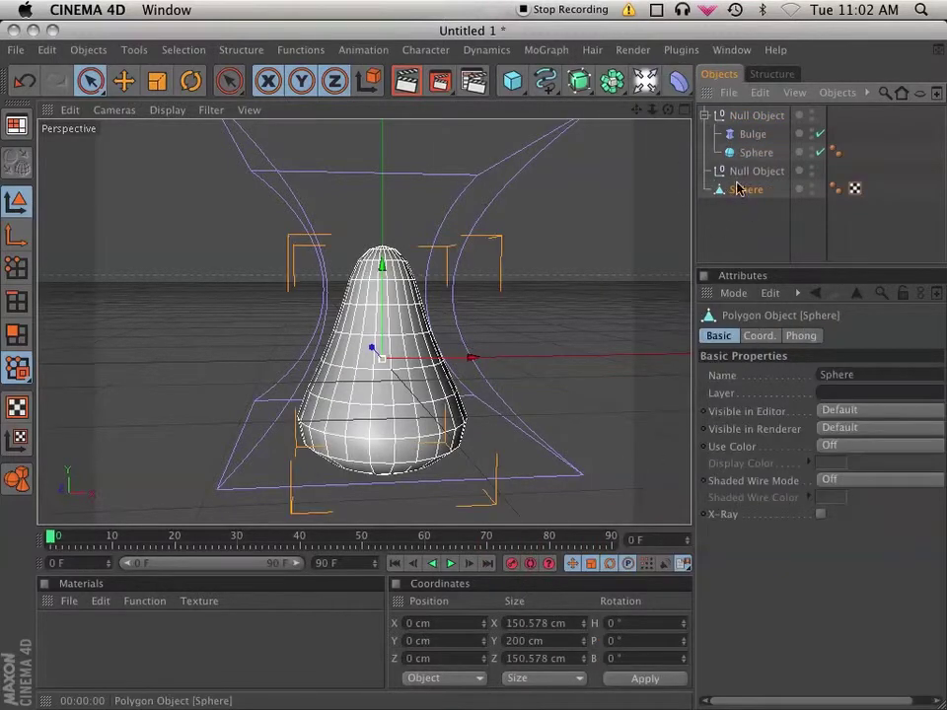
left_click(739, 170)
key("Delete")
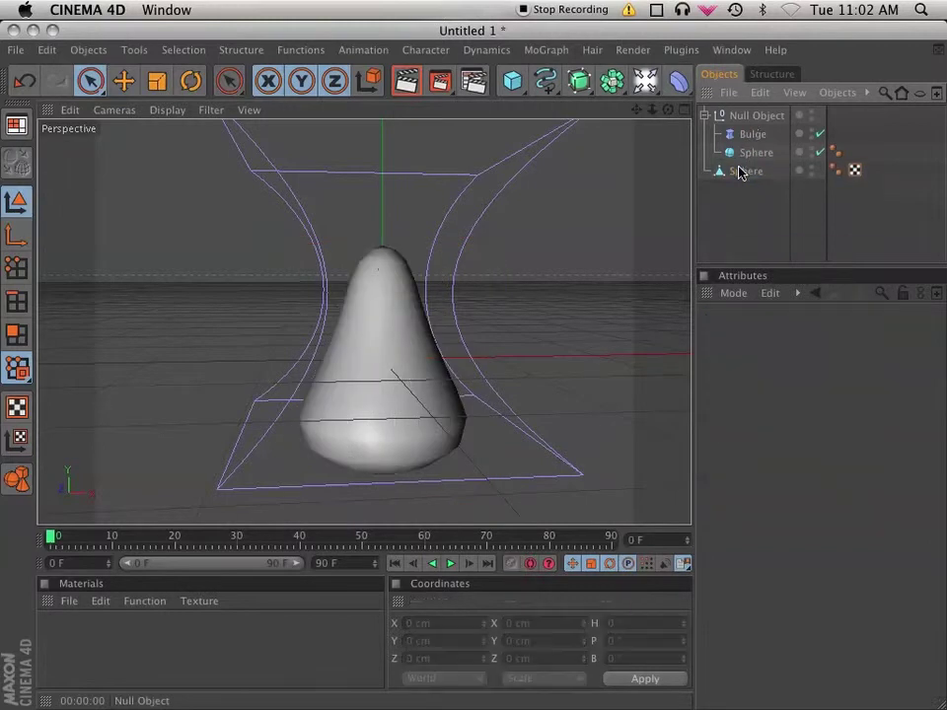
Hide the original null group in the editor and renderer, and collapse its hierarchy
left_click(750, 120)
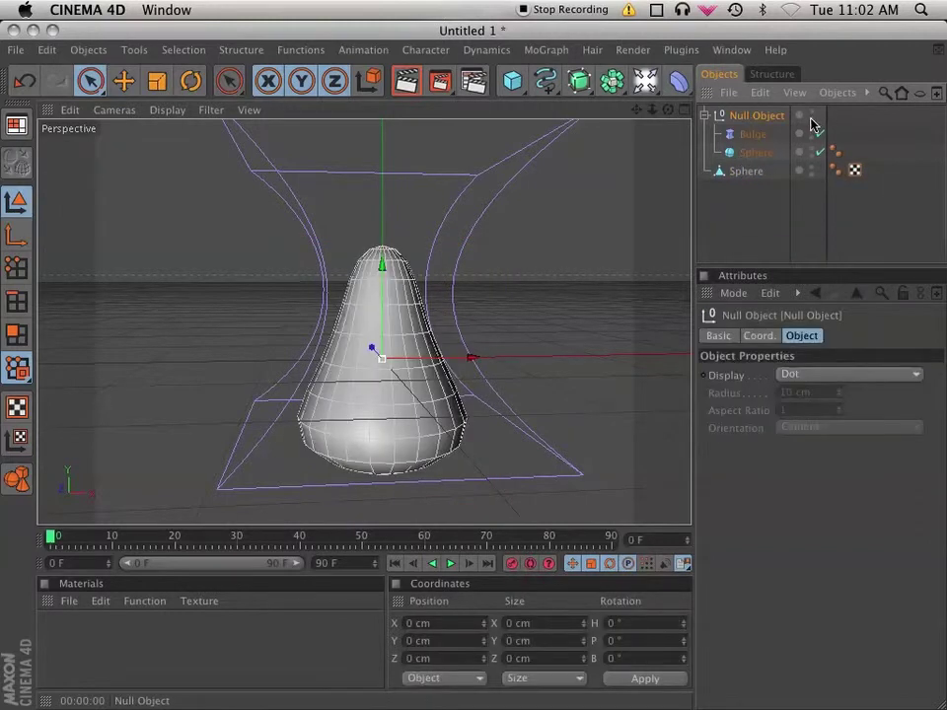
left_click(811, 118, "alt")
left_click(811, 119, "alt")
left_click(704, 116)
Select all the vertical edge loops around the polygon Sphere with Loop Selection
left_click(741, 134)
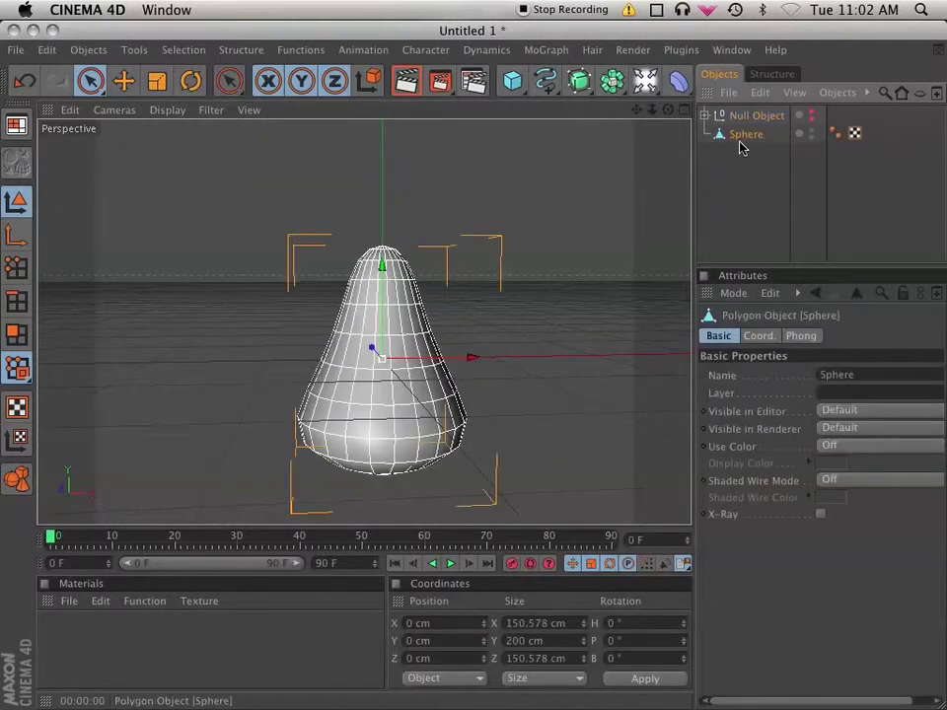
left_click(12, 307)
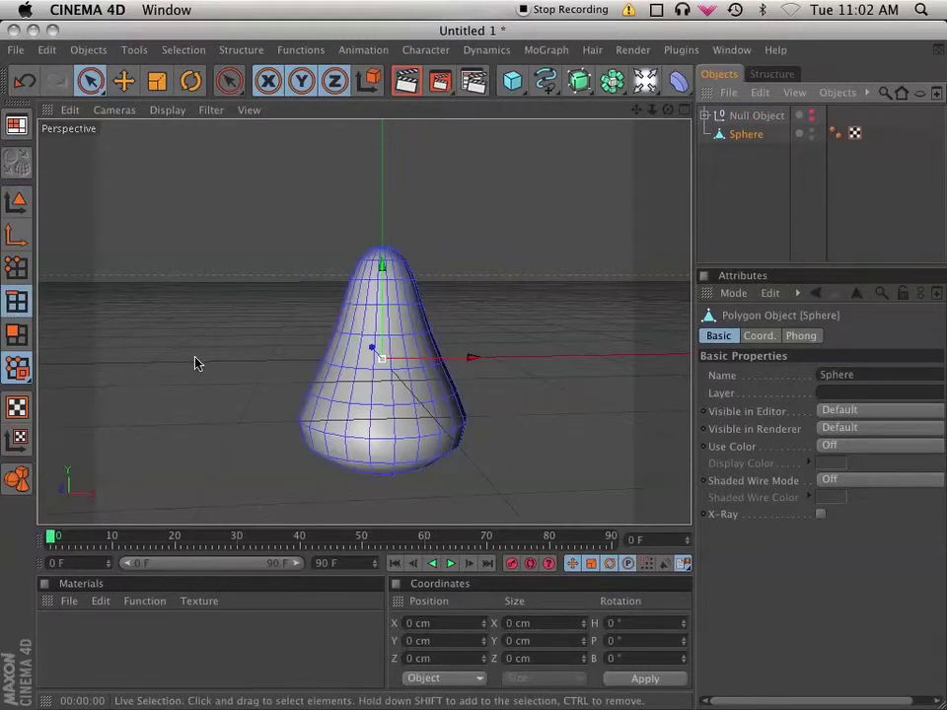
key("u")
key("l")
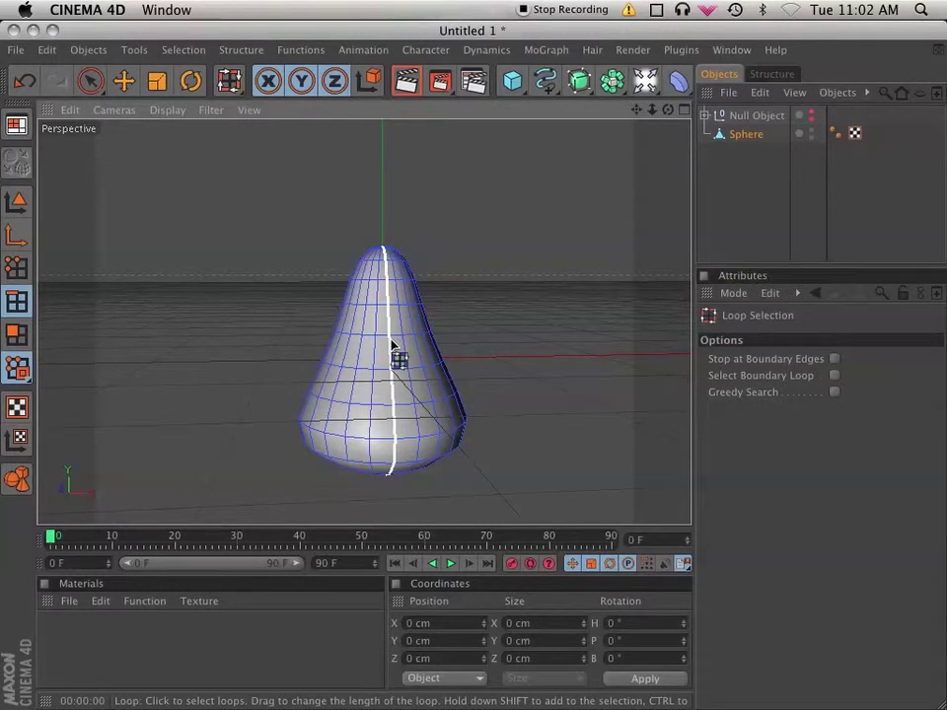
mouse_move(391, 345)
left_mouse_down()
mouse_move(381, 359)
mouse_move(338, 359)
mouse_move(419, 363)
mouse_move(409, 355)
mouse_move(418, 355)
left_mouse_up()
left_click(418, 356, "shift")
left_click(437, 354, "shift")
left_click(438, 358, "shift")
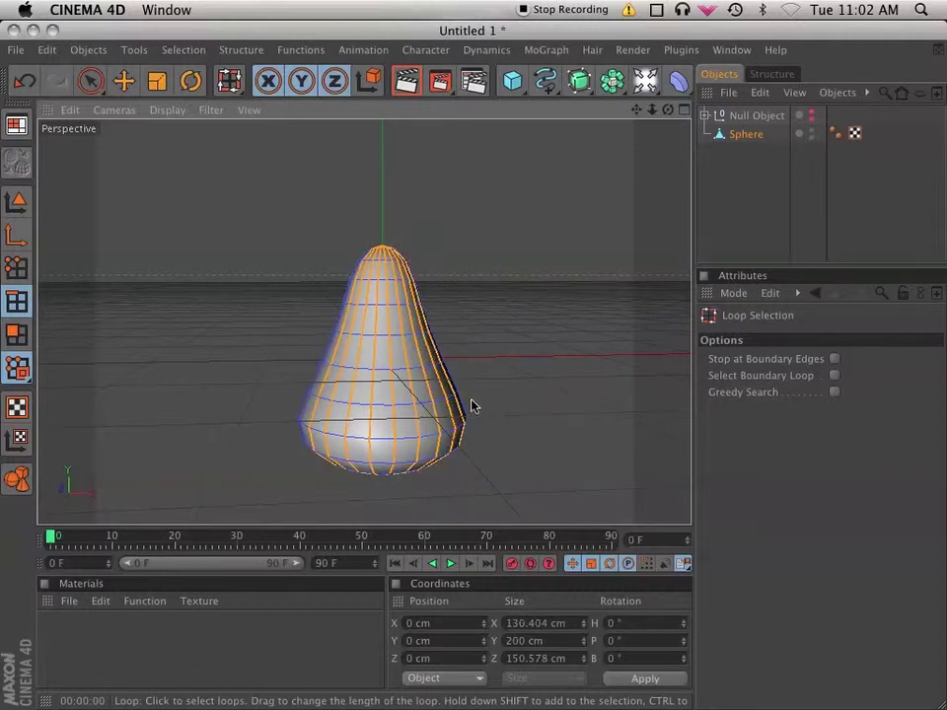
mouse_move(470, 405)
left_mouse_down("alt")
mouse_move(460, 434)
mouse_move(390, 452)
mouse_move(405, 412)
mouse_move(416, 412)
left_mouse_up("alt")
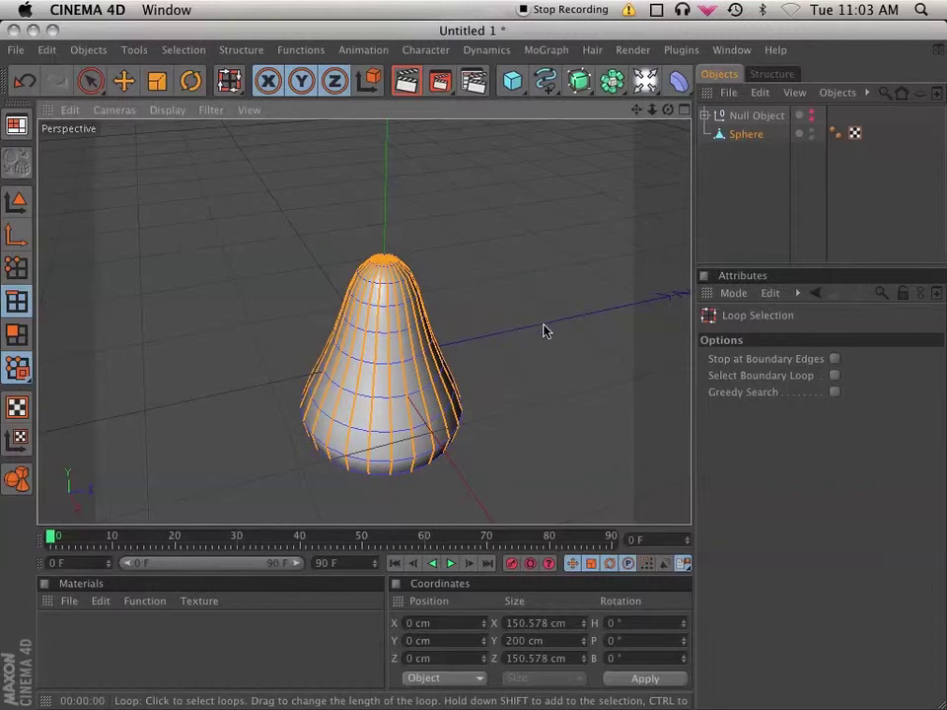
Delete the pole points at the top and bottom of the polygon Sphere to open both ends
left_click_drag(513, 296, 514, 340, "alt")
left_click(12, 268)
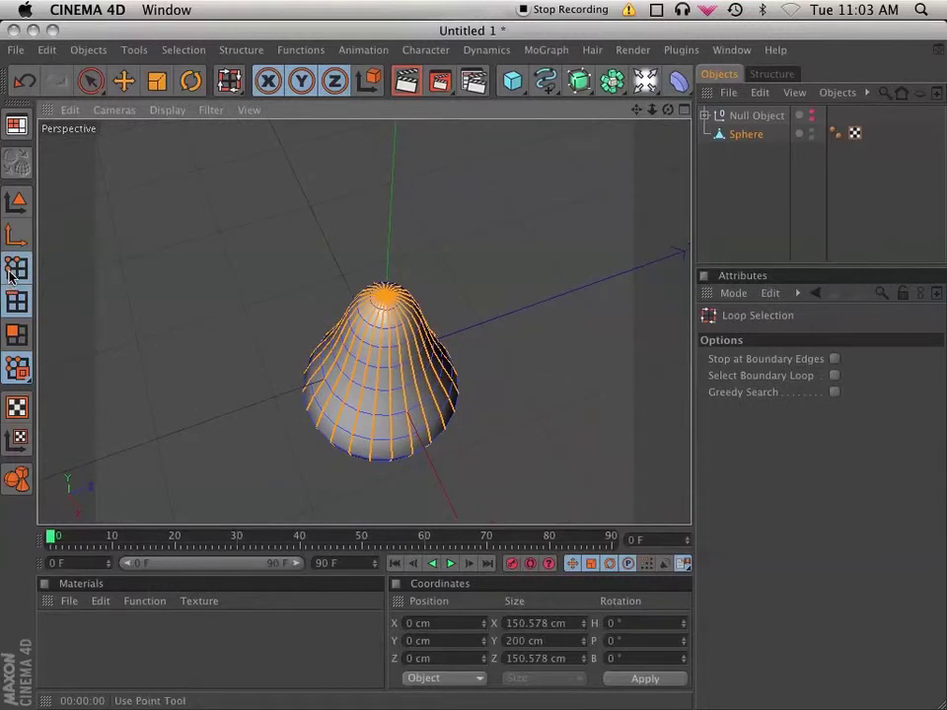
scroll(575, 426, "up", 5)
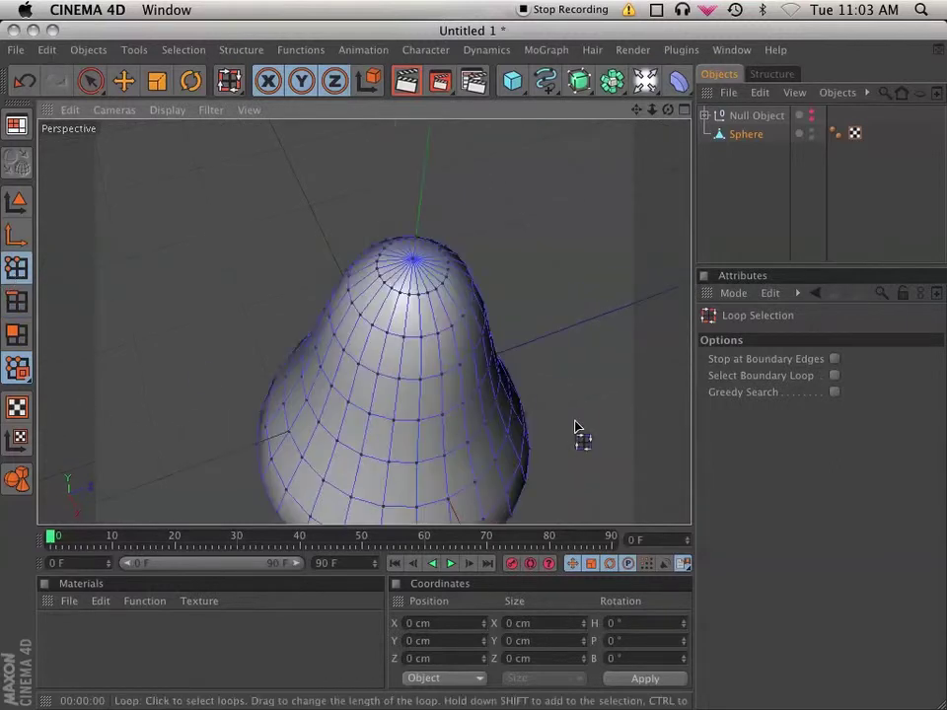
left_click(412, 260)
key("Delete")
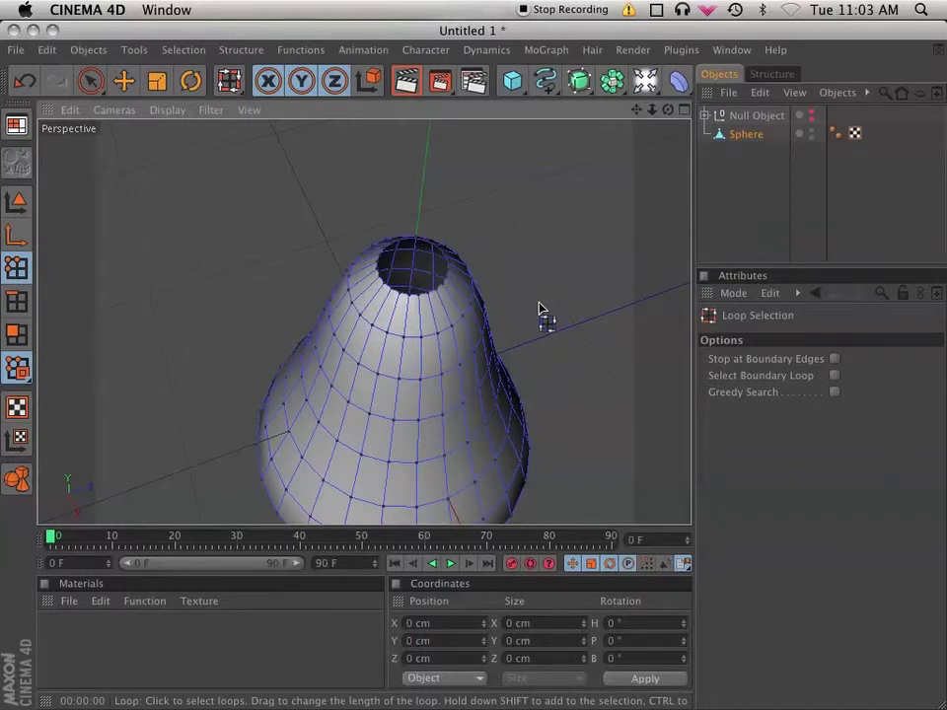
left_click_drag(560, 292, 605, 197, "alt")
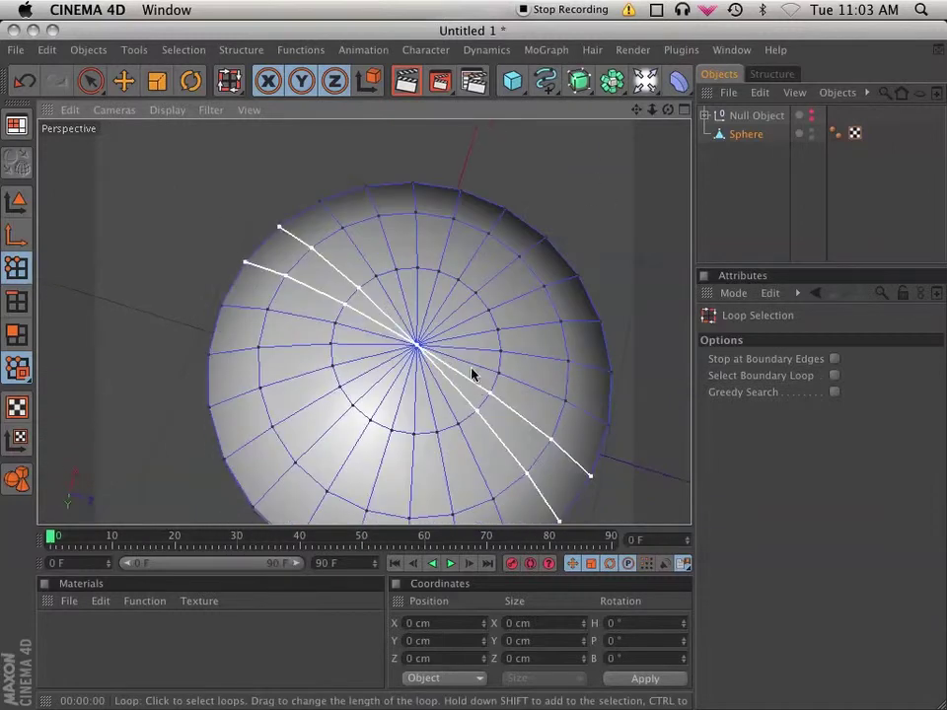
left_click(415, 345)
key("Delete")
Convert the selected vertical edges of the Sphere into a spline with Edge to Spline
left_click_drag(524, 445, 525, 560, "alt")
left_click_drag(595, 424, 596, 469, "alt")
left_click(13, 302)
scroll(505, 339, "down", 2)
scroll(543, 302, "down", 2)
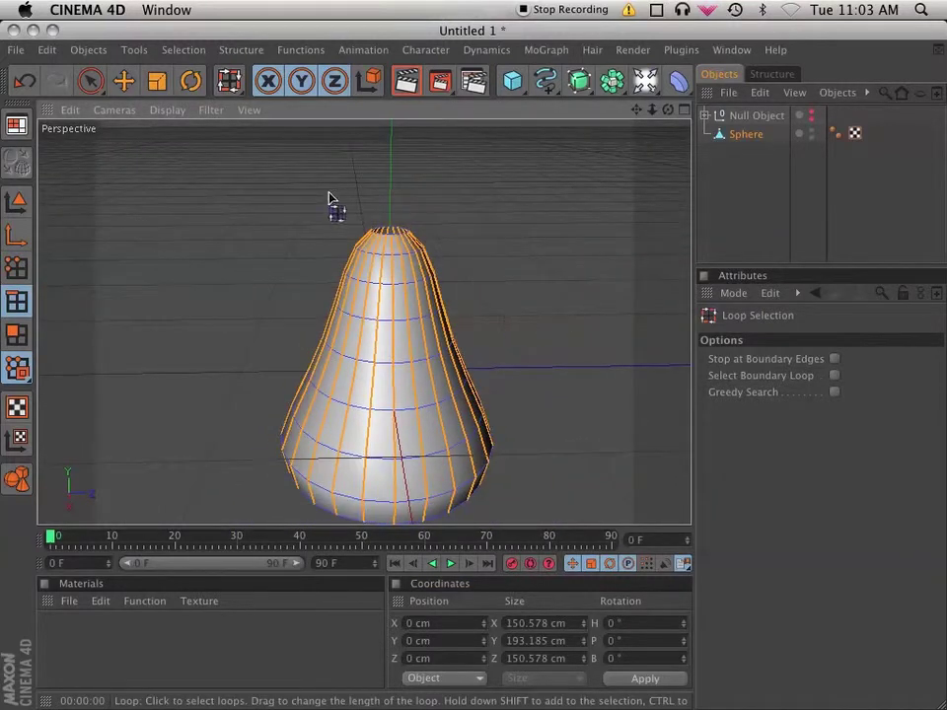
left_click(233, 49)
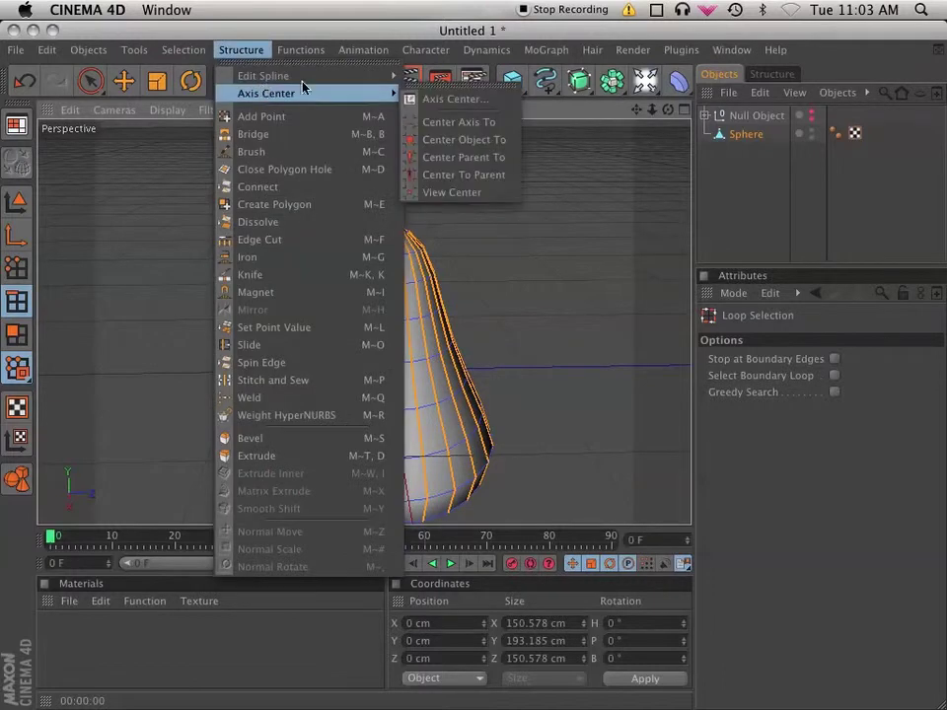
mouse_move(332, 84)
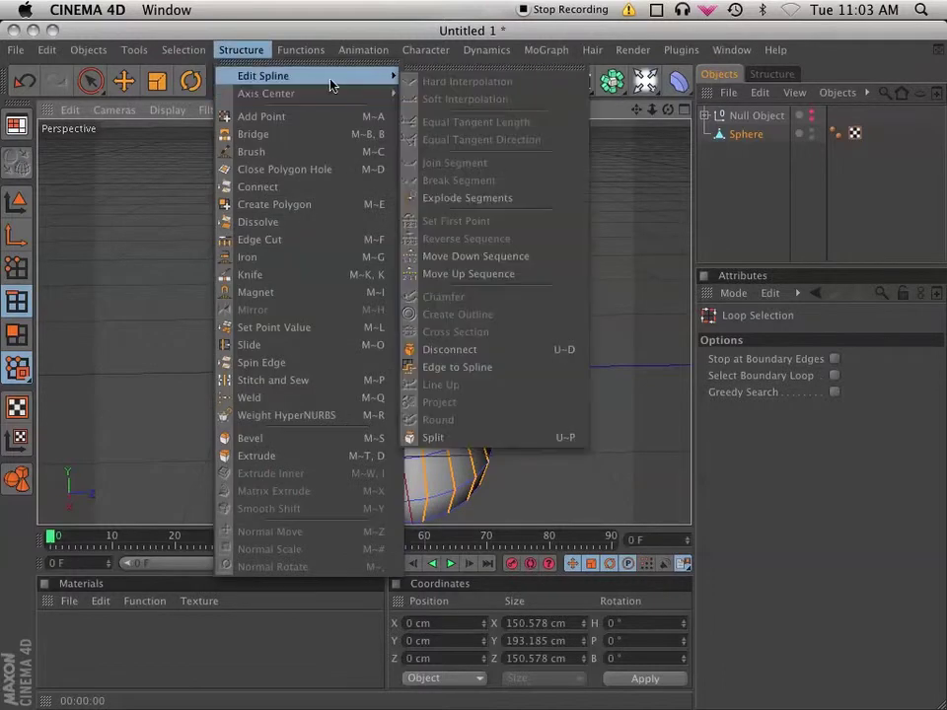
left_click(503, 368)
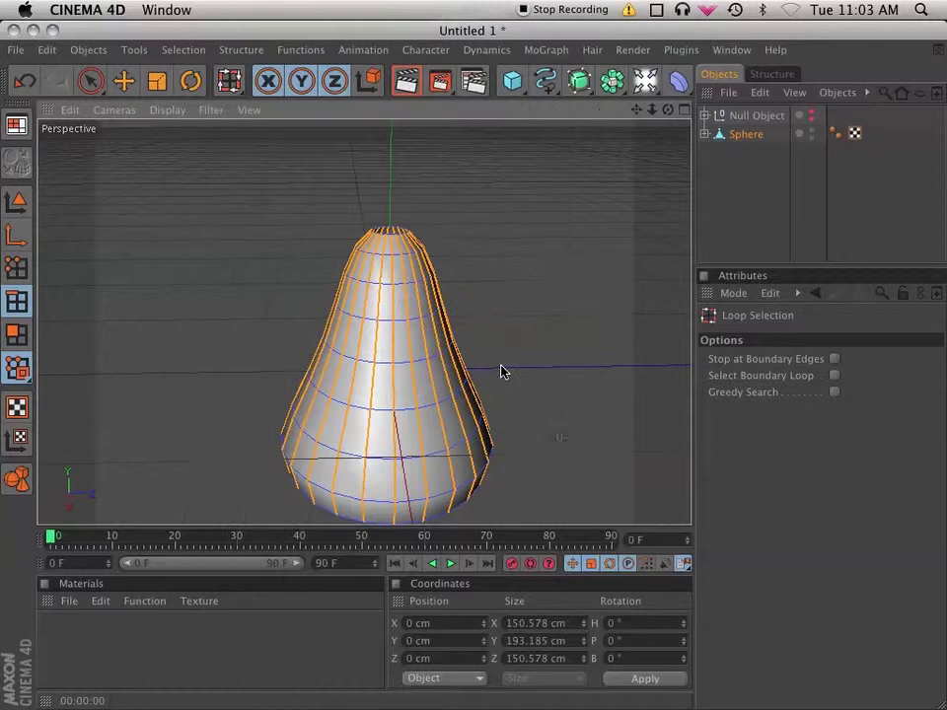
Move Sphere.Spline out of the Sphere hierarchy and hide the polygon Sphere in the editor and renderer
left_click(705, 138)
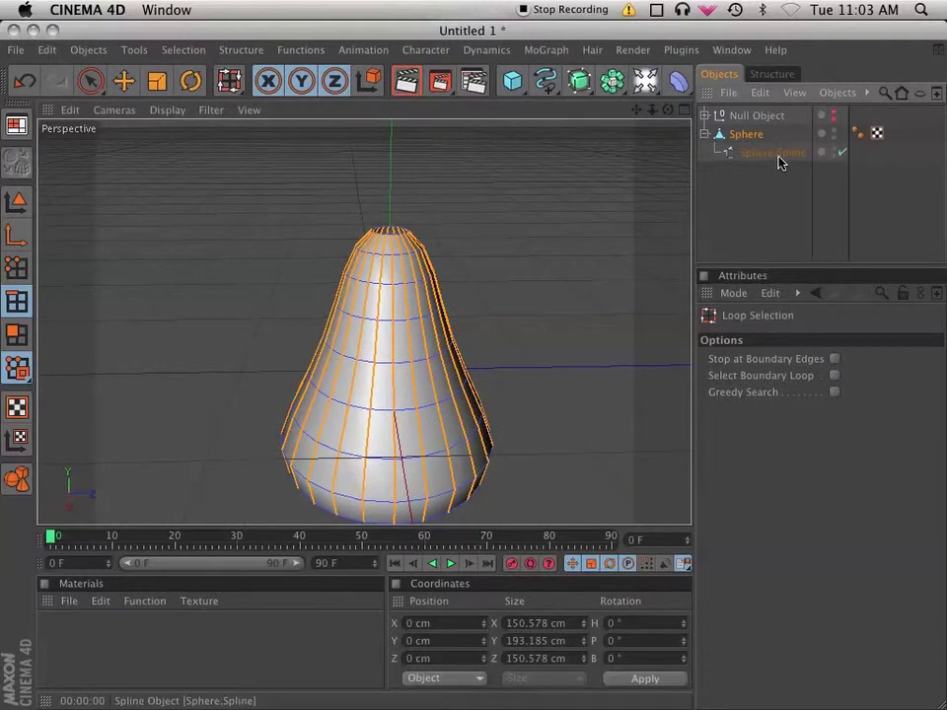
left_click(765, 152)
left_click(775, 137)
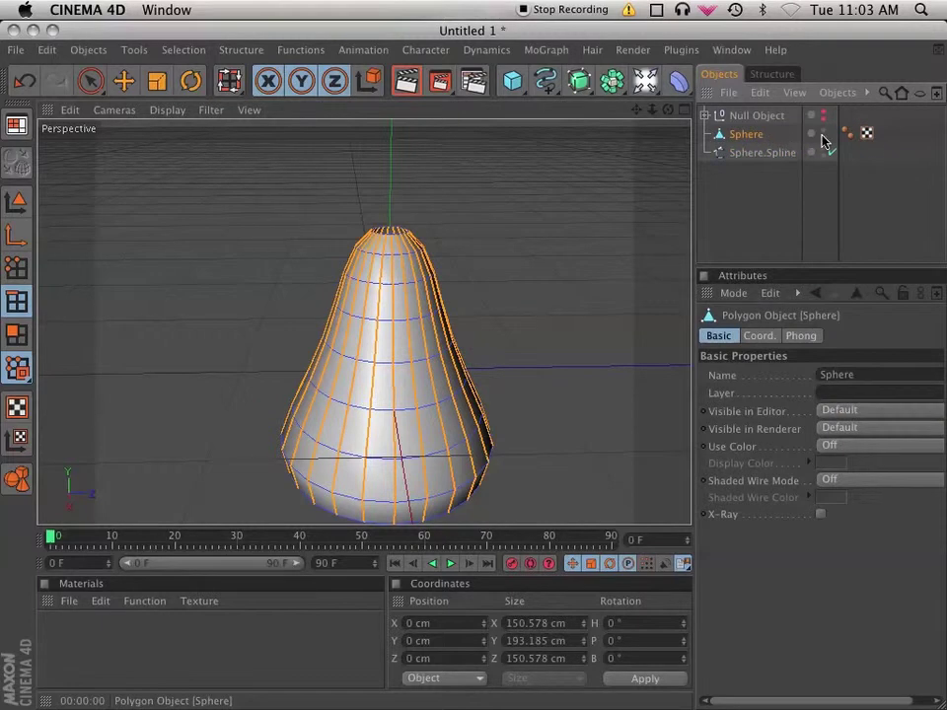
left_click(822, 134)
Generate a Hair object from Sphere.Spline with Convert From Spline
left_click(765, 153)
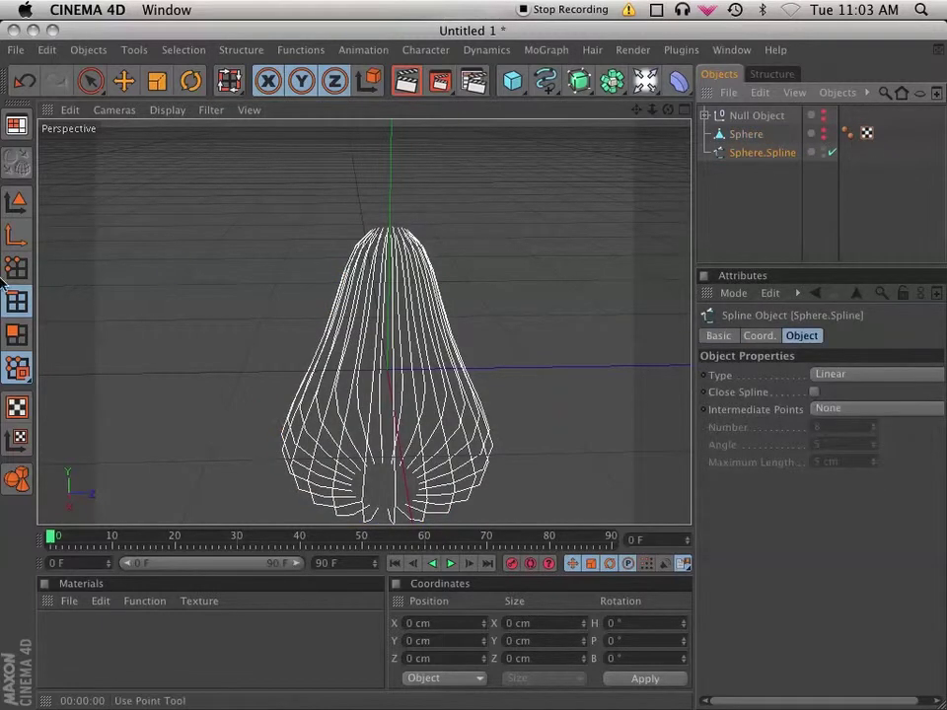
left_click(16, 202)
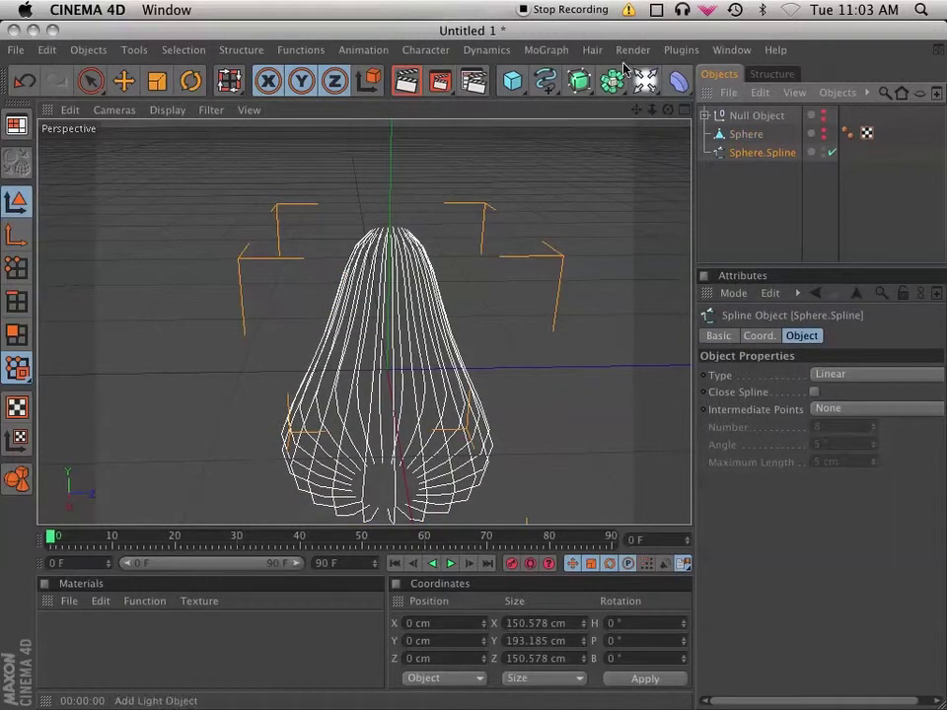
left_click(592, 50)
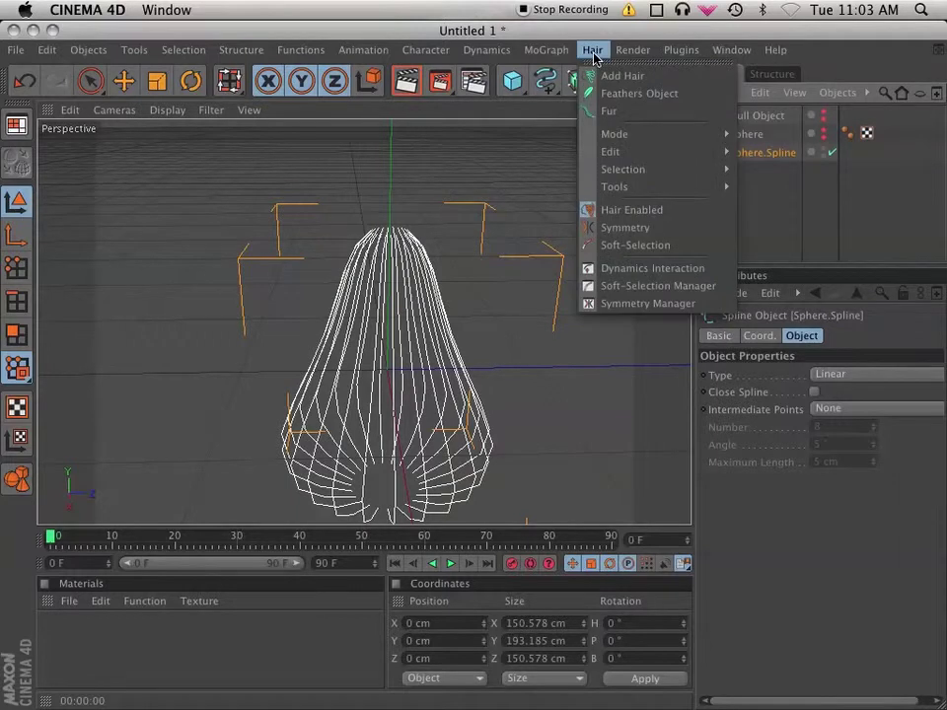
mouse_move(675, 154)
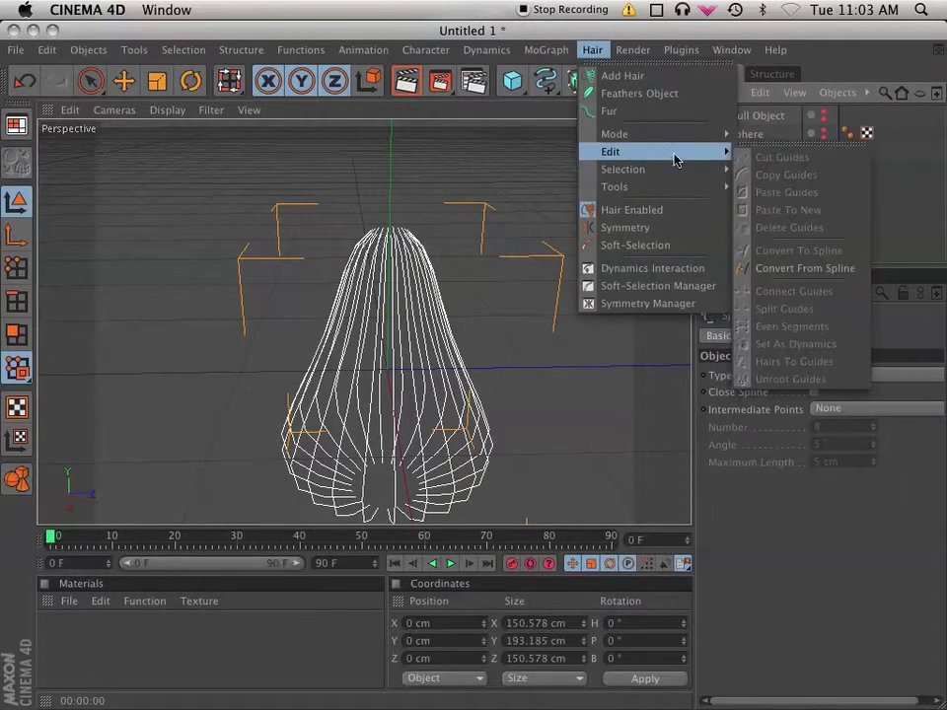
left_click(819, 269)
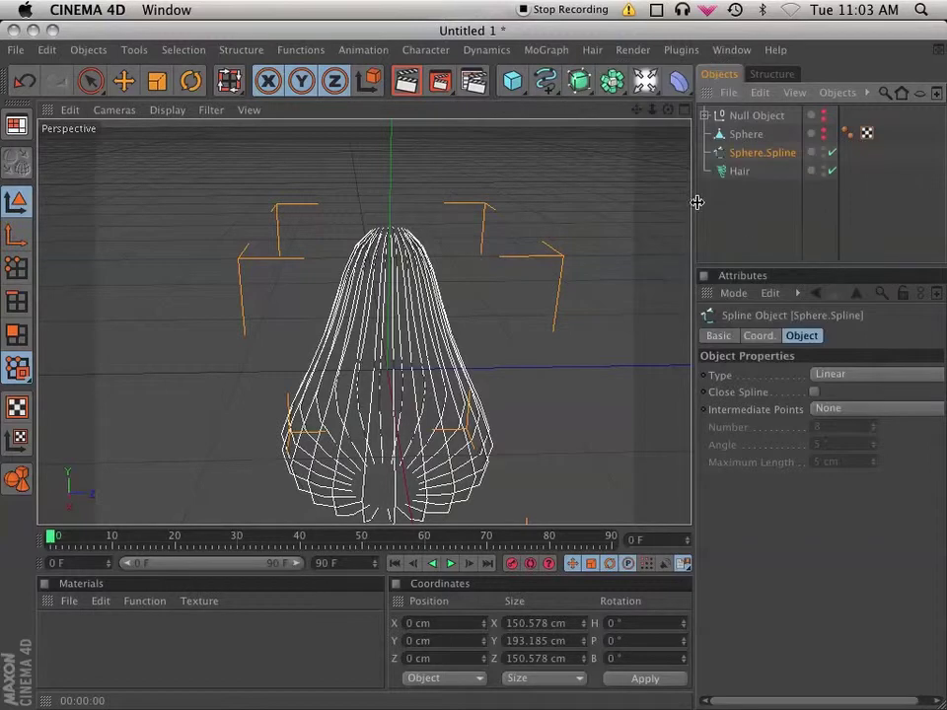
Render the perspective view to preview the hair converted from Sphere.Spline
left_click(408, 85)
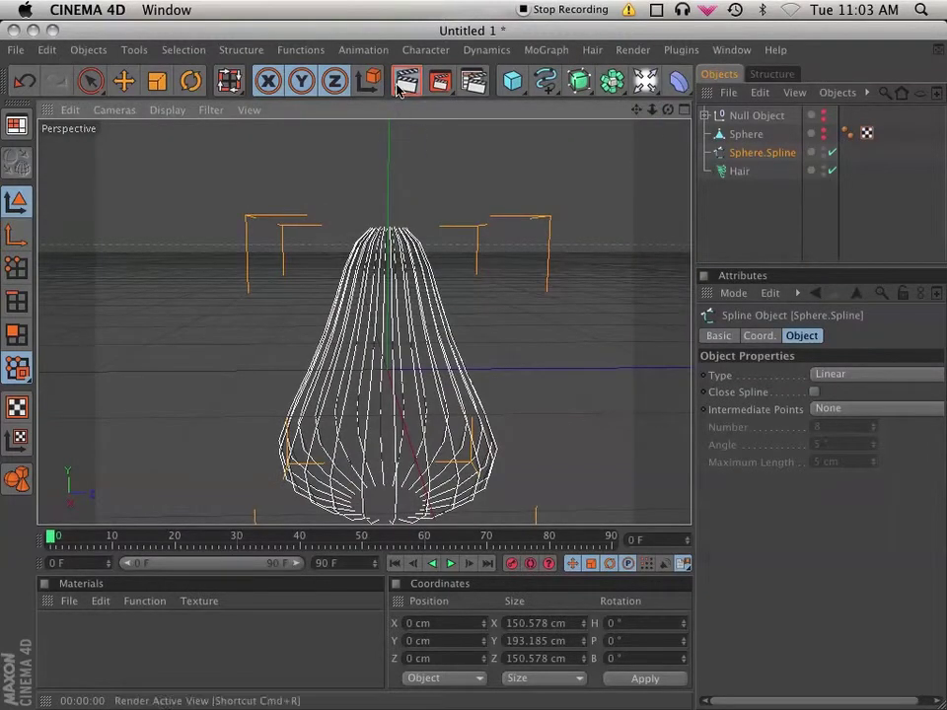
left_click(406, 81)
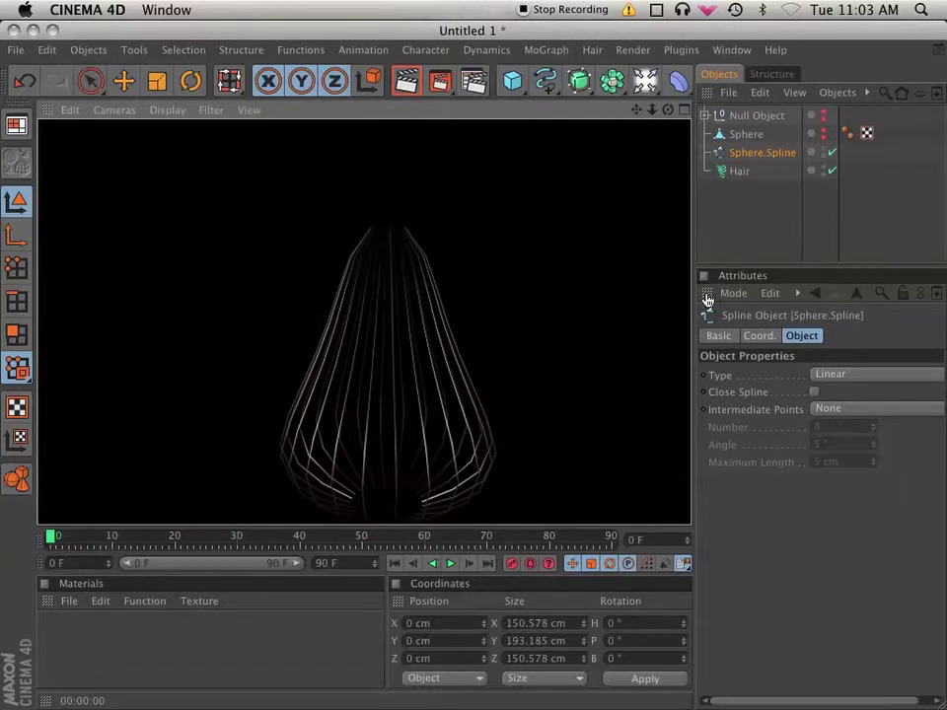
Set the Hair object's Clone count to 100 in the Hairs settings and render the perspective view
left_click(737, 172)
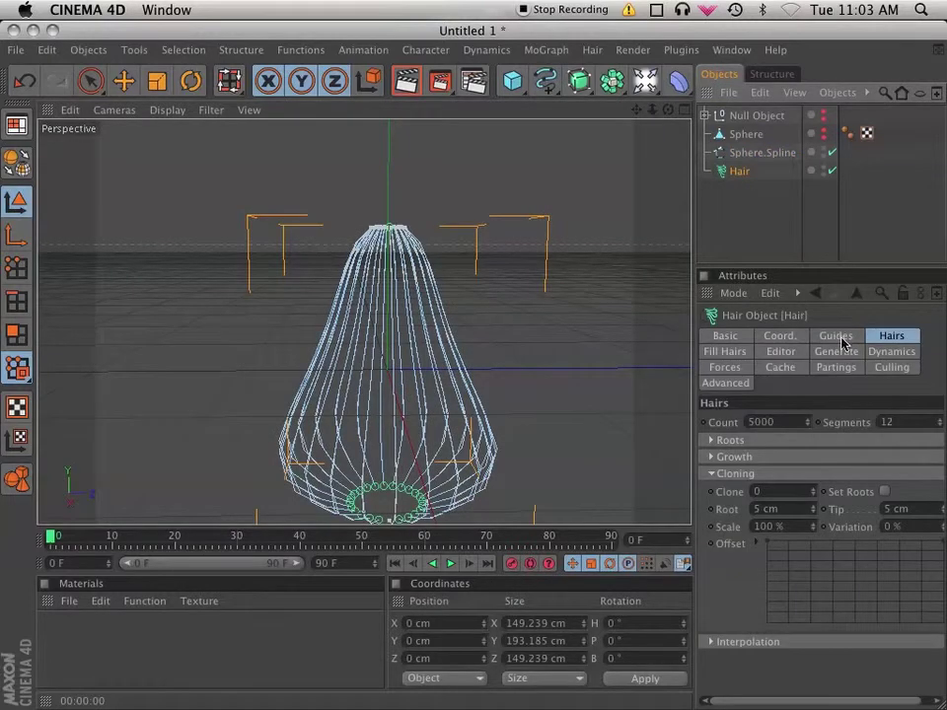
left_click(838, 336)
left_click(889, 335)
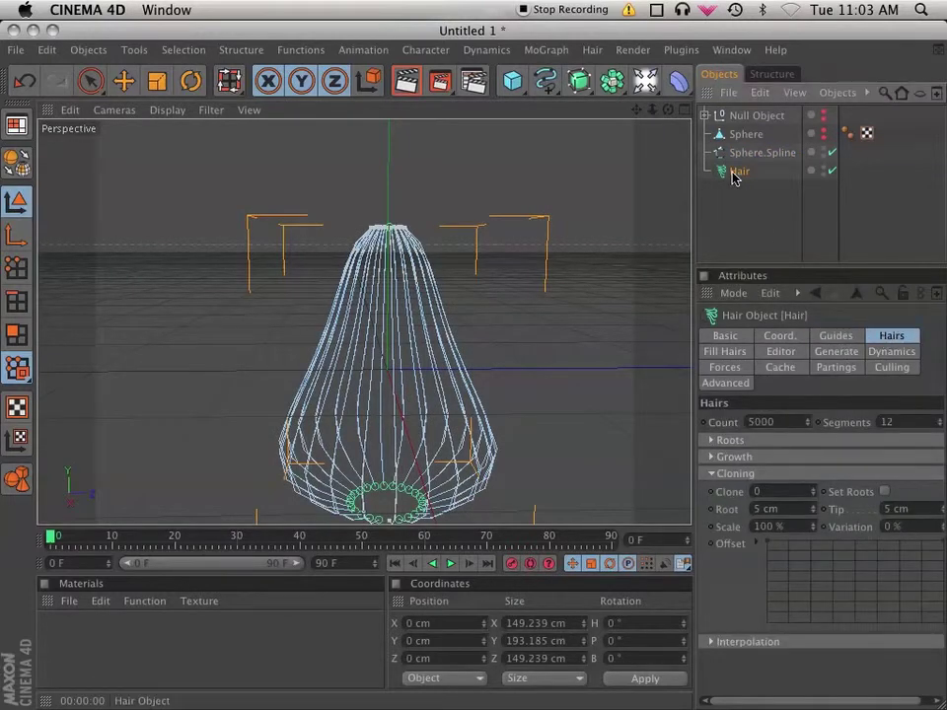
left_click_drag(694, 245, 531, 247)
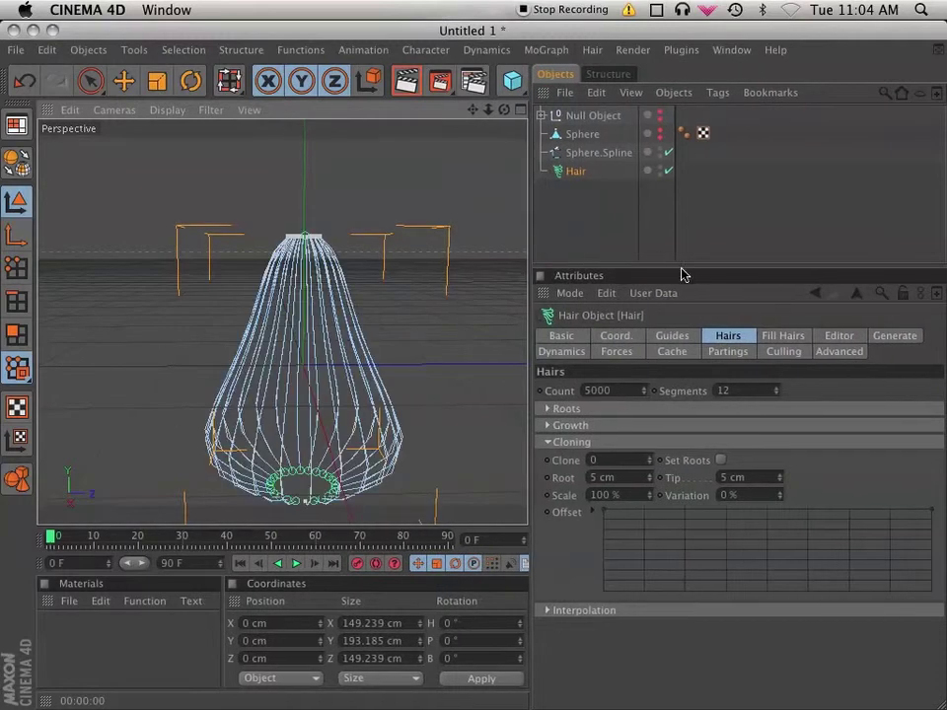
left_click(729, 338)
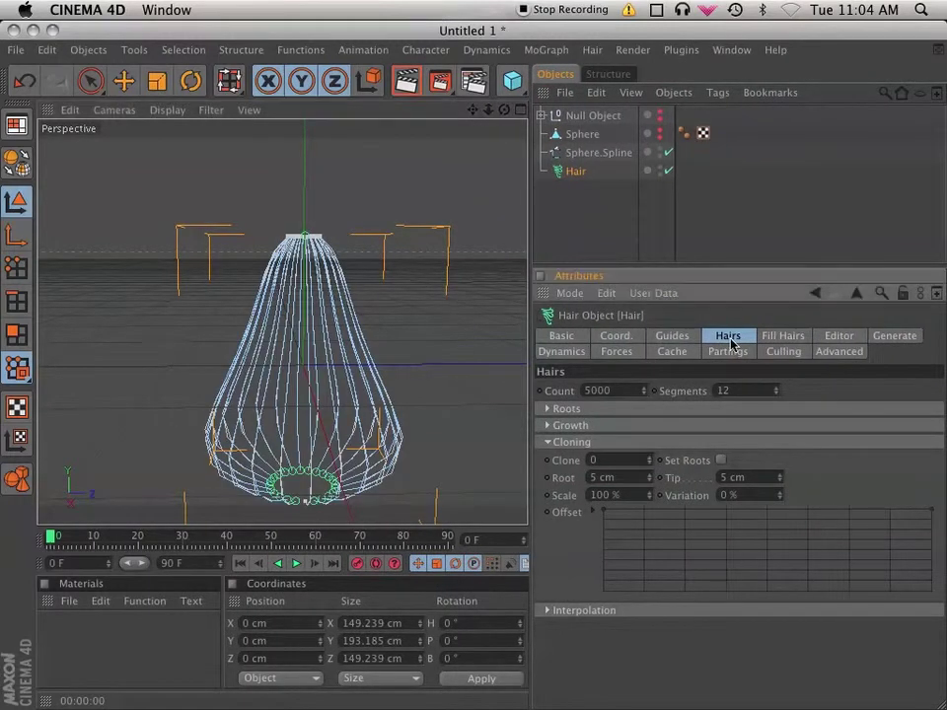
left_click(551, 441)
left_click(550, 444)
key("Return")
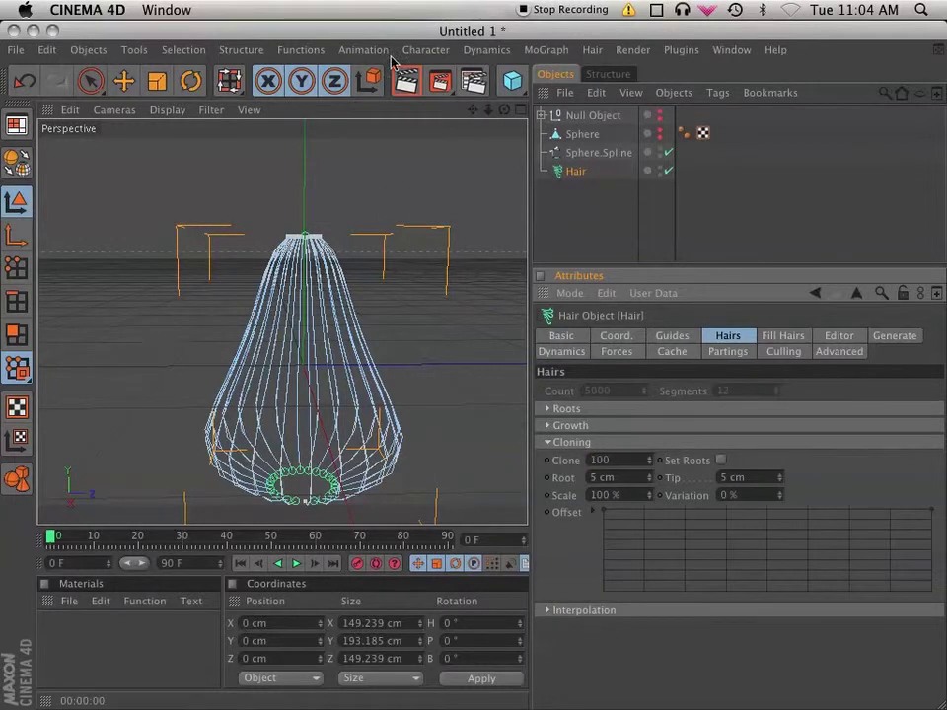
left_click(407, 81)
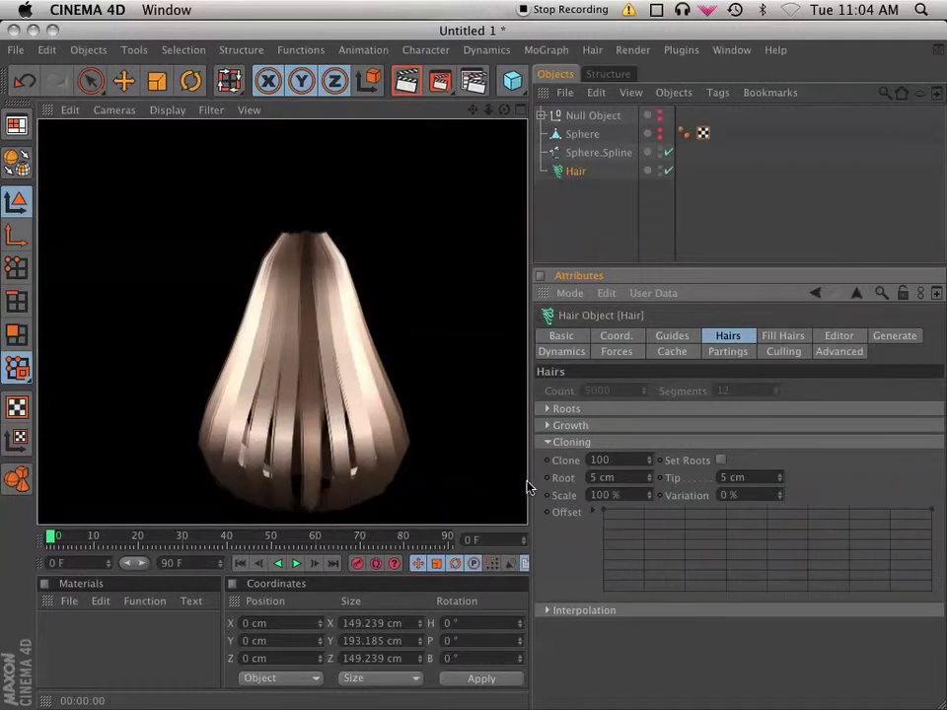
Delete the Hair object from the scene
left_click(615, 216)
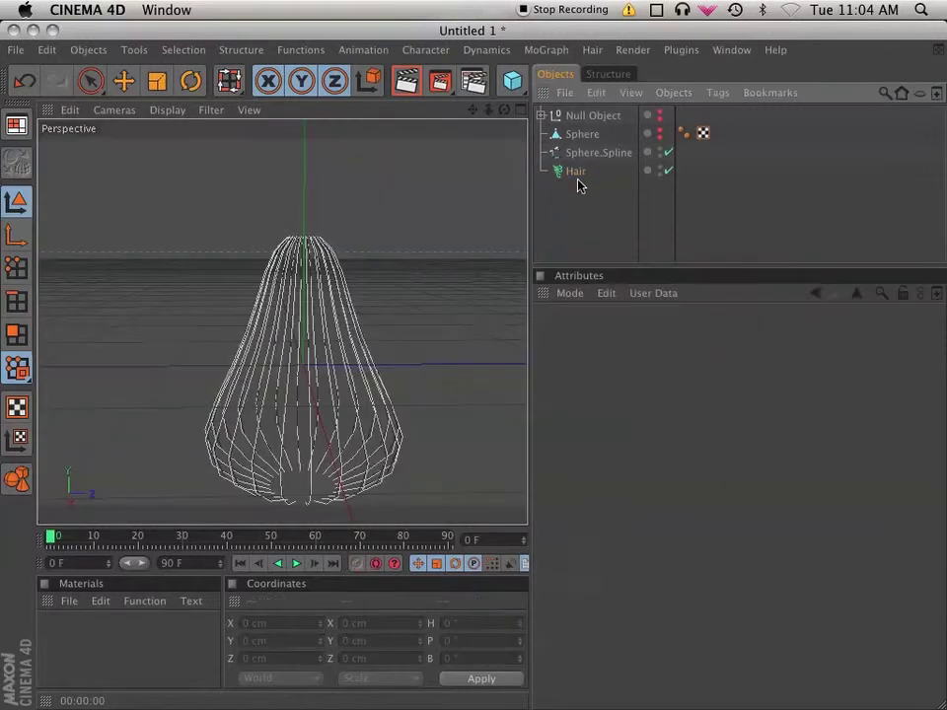
left_click(577, 174)
key("Delete")
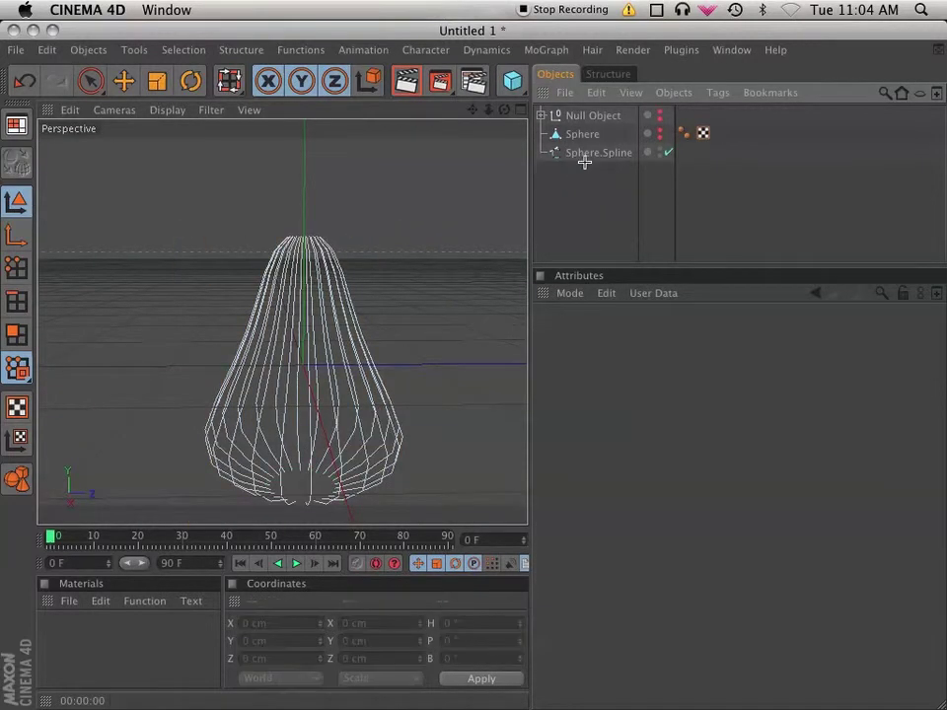
Duplicate Sphere.Spline and rotate the copy about 6.4° in heading around the vertical axis
left_click(586, 157)
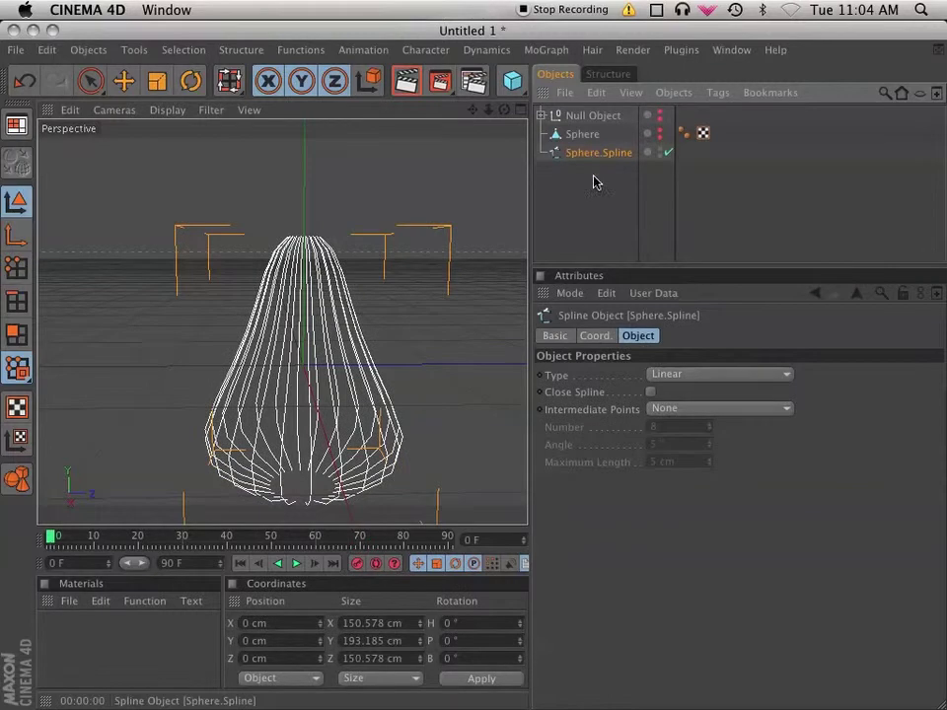
key("ctrl+c")
key("ctrl+v")
key("r")
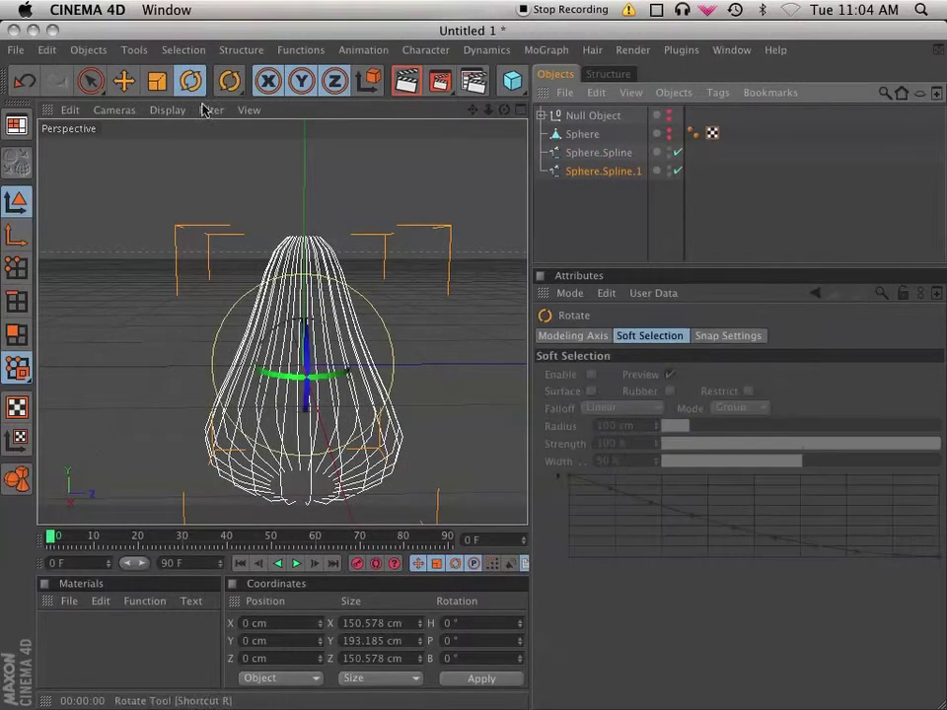
left_click_drag(296, 375, 333, 376)
Duplicate the rotated spline copy and rotate the new copy slightly further around the vertical axis
key("ctrl+c")
key("ctrl+v")
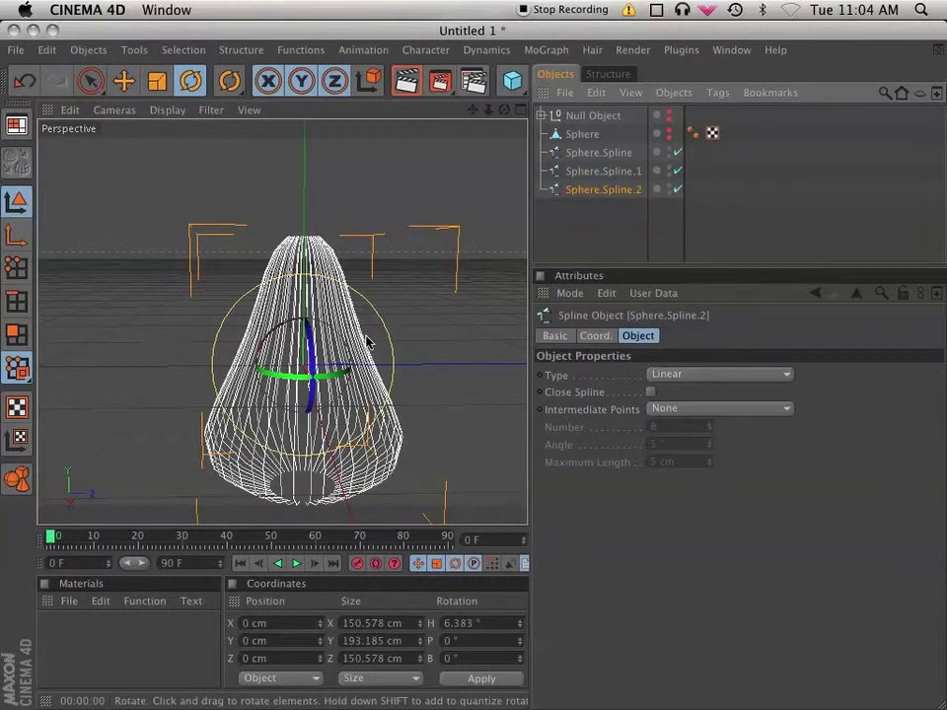
mouse_move(327, 376)
left_mouse_down()
mouse_move(317, 380)
mouse_move(338, 374)
left_mouse_up()
Merge the three Sphere splines into a single spline object with Connect+Delete
left_click_drag(620, 207, 577, 153)
right_click(577, 153)
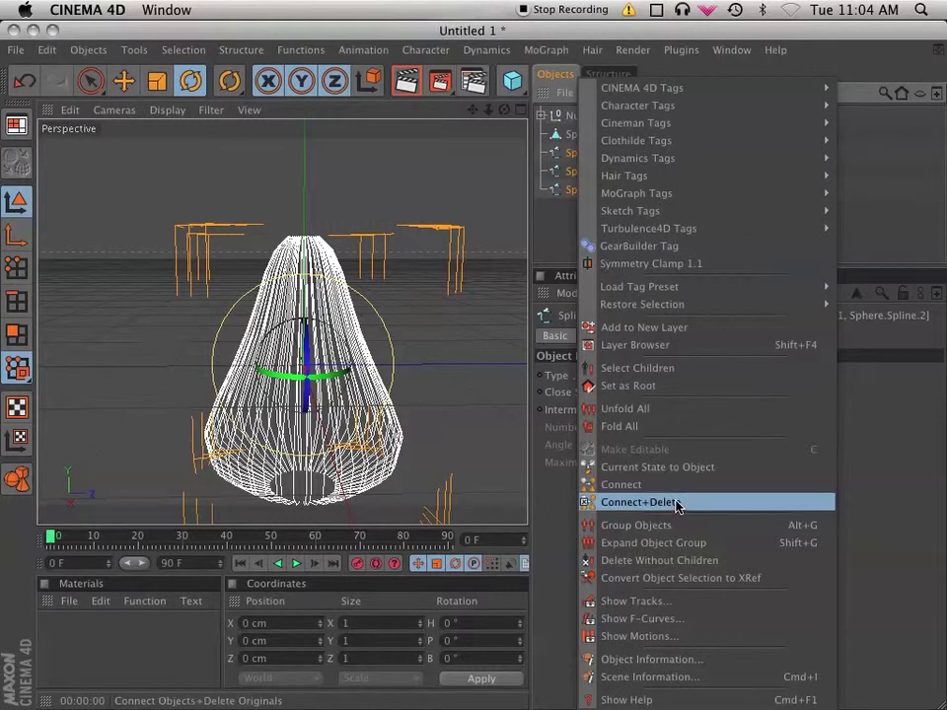
left_click(677, 503)
left_click(630, 196)
left_click(603, 154)
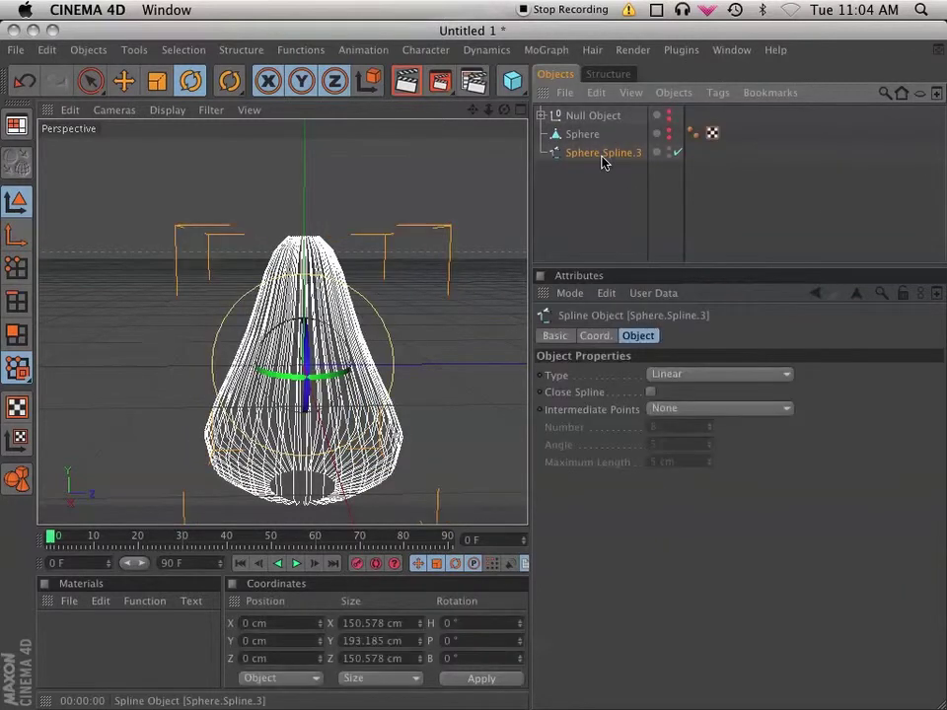
Generate a Hair object from the merged Sphere.Spline.3 with Convert From Spline
left_click(595, 209)
left_click(607, 156)
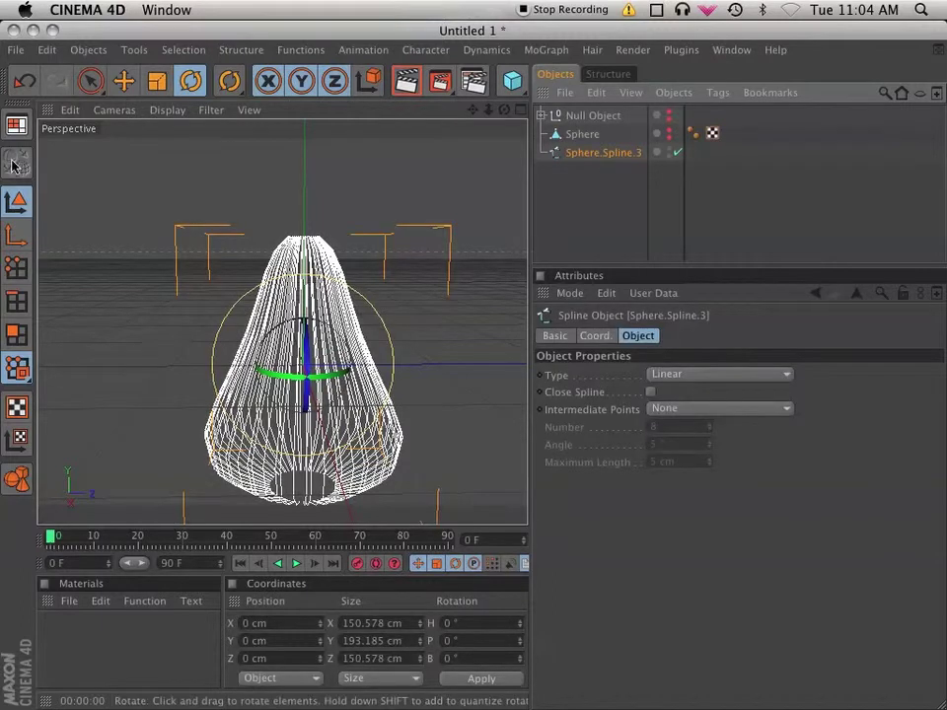
left_click(88, 81)
left_click(603, 153)
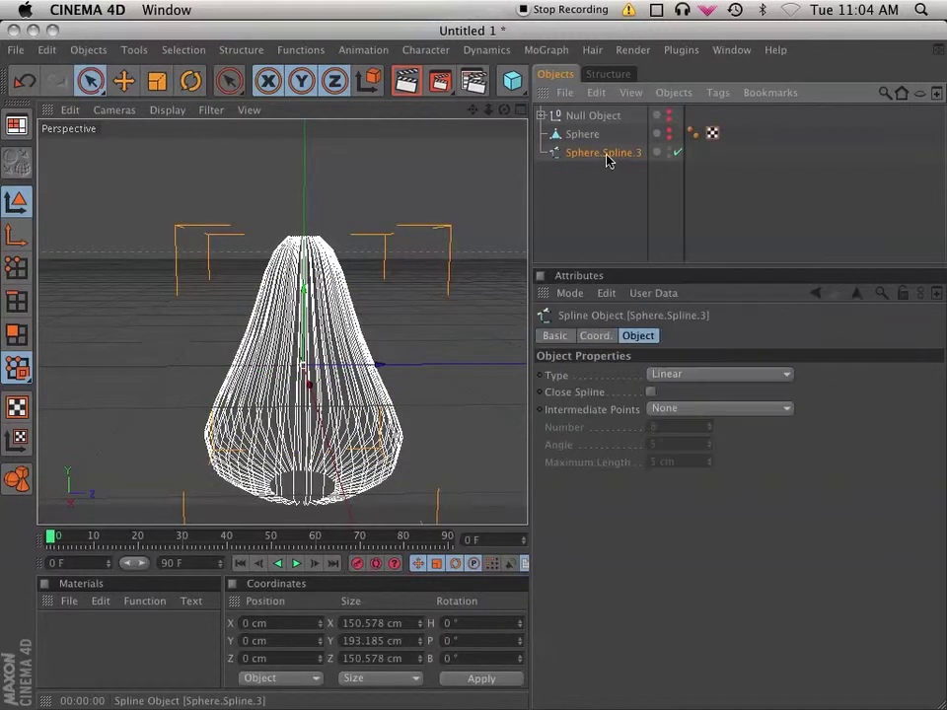
left_click(593, 51)
mouse_move(655, 155)
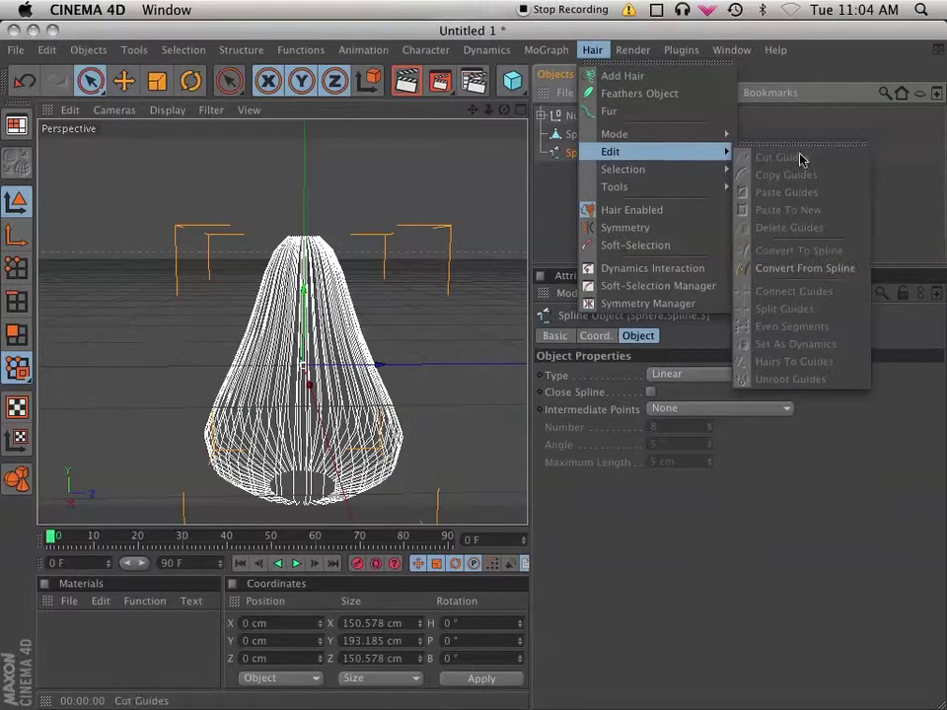
left_click(805, 269)
left_click(597, 205)
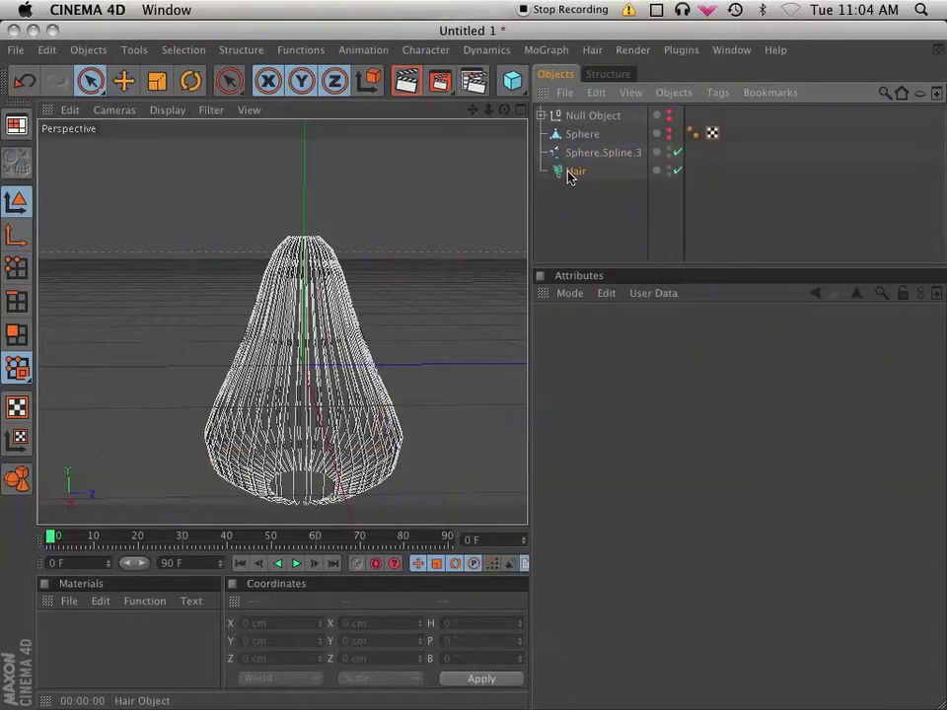
Hide Sphere.Spline.3 in the editor and renderer, and render the new Hair object
left_click(572, 171)
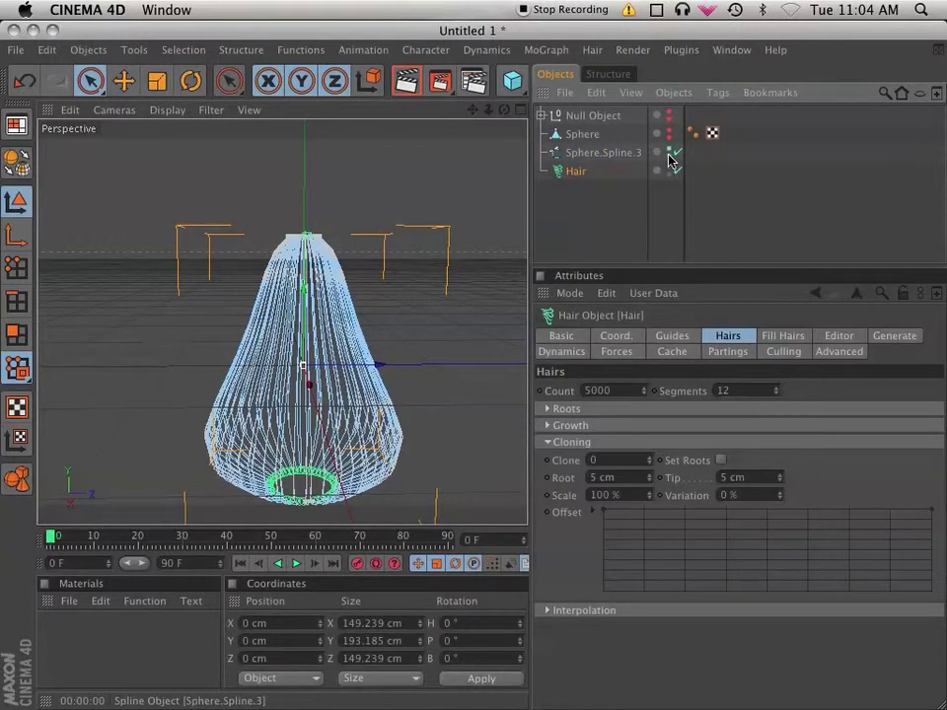
left_click(406, 81)
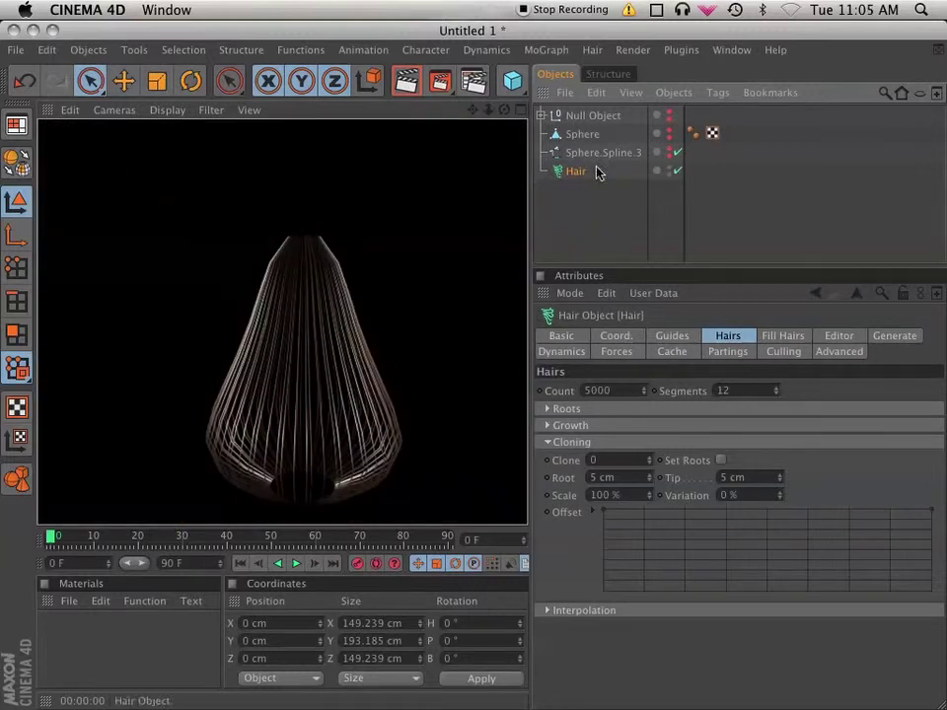
Set the new Hair object's Clone count to 50 and render the perspective view
left_click(576, 175)
left_click(732, 337)
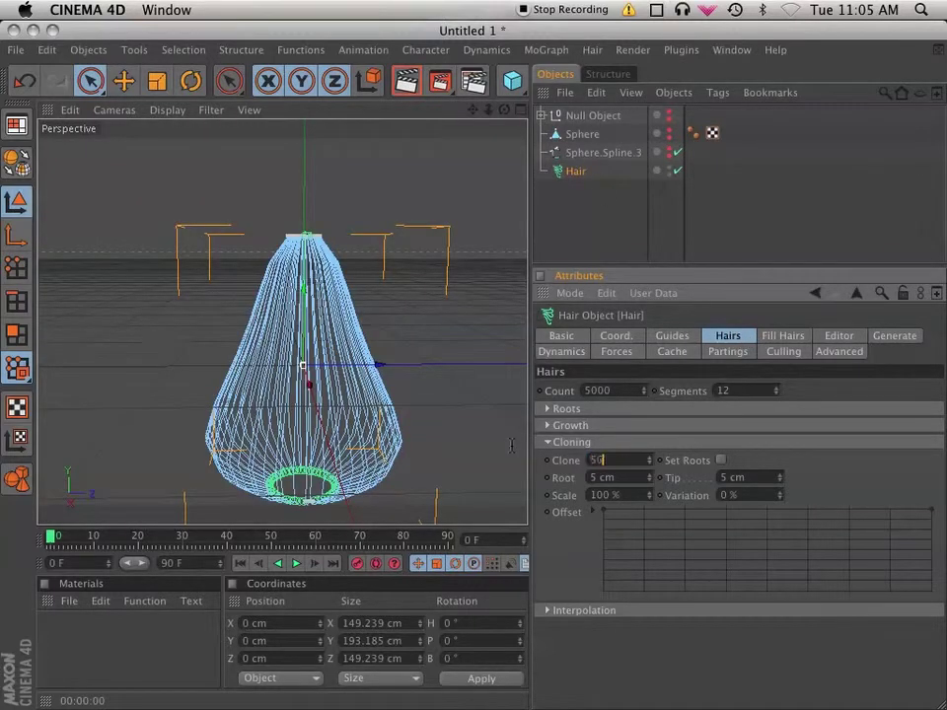
key("Return")
left_click(406, 81)
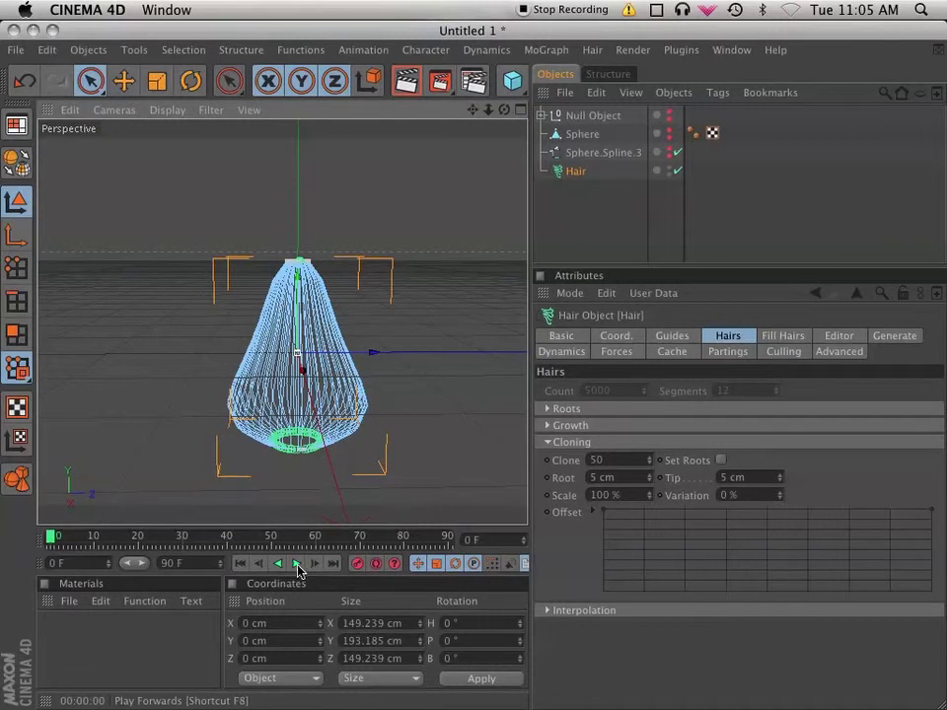
Play the animation to check the hair dynamics, and return to frame 0
left_click(296, 569)
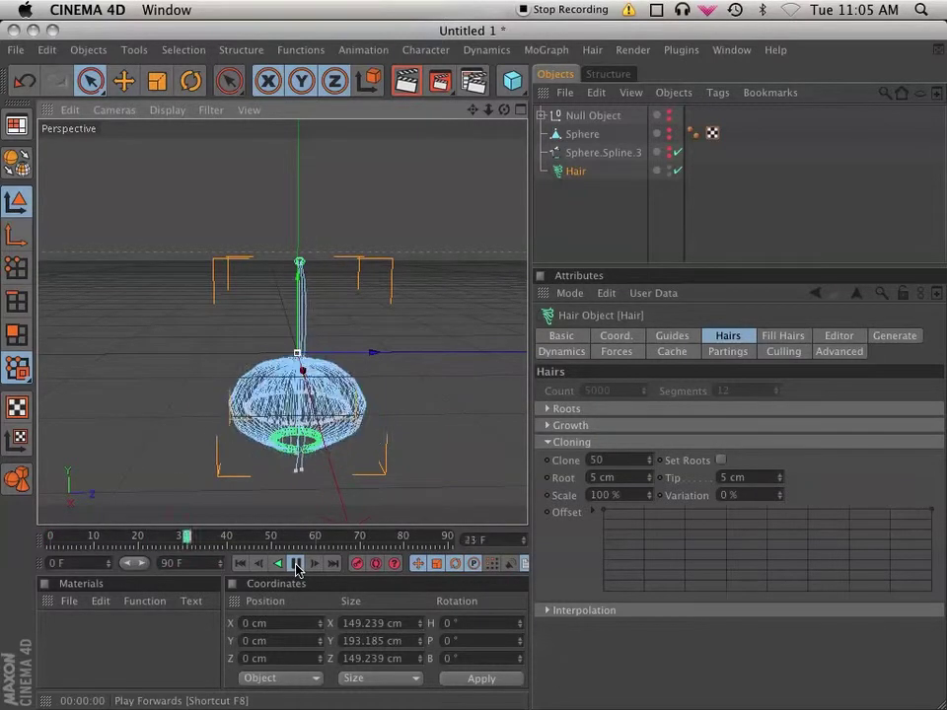
left_click(297, 569)
left_click(240, 563)
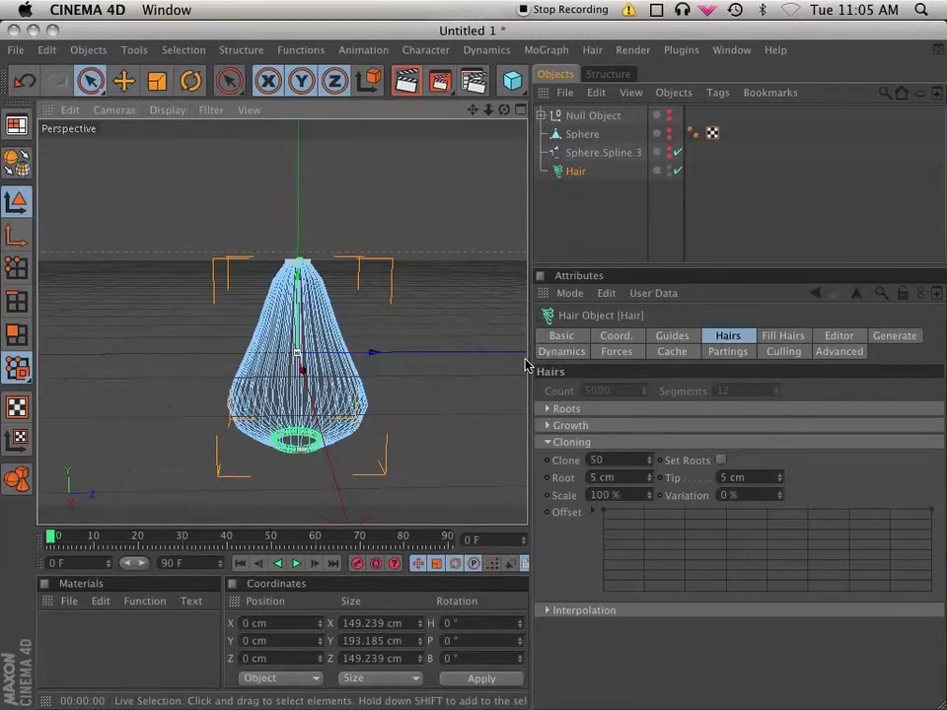
Toggle the Enable option in the Hair object's Dynamics settings off and back on
left_click(611, 352)
left_click(558, 352)
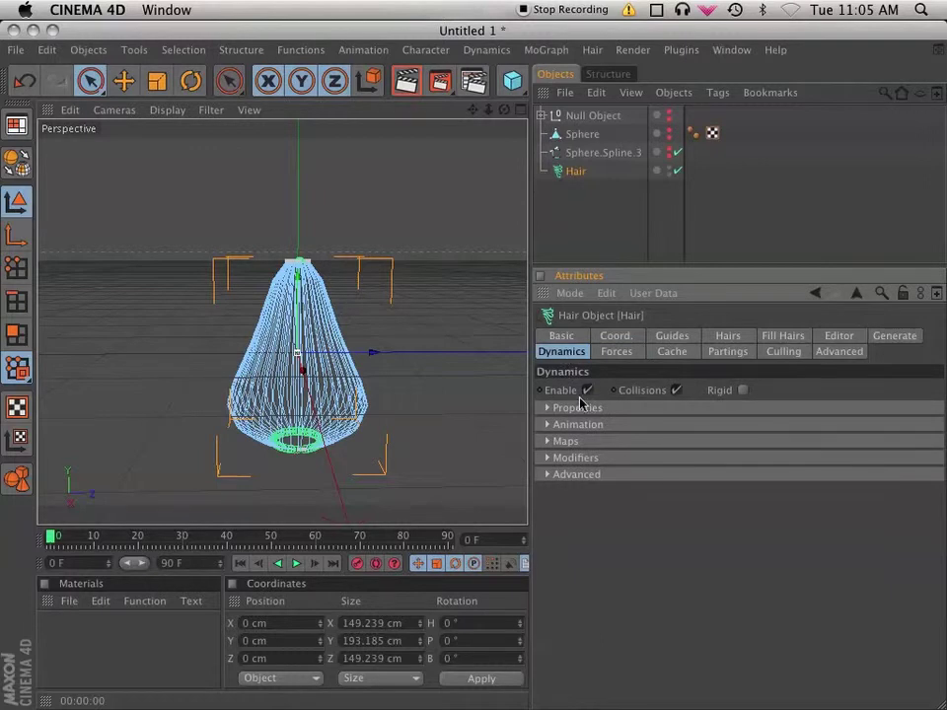
left_click(587, 389)
left_click(587, 390)
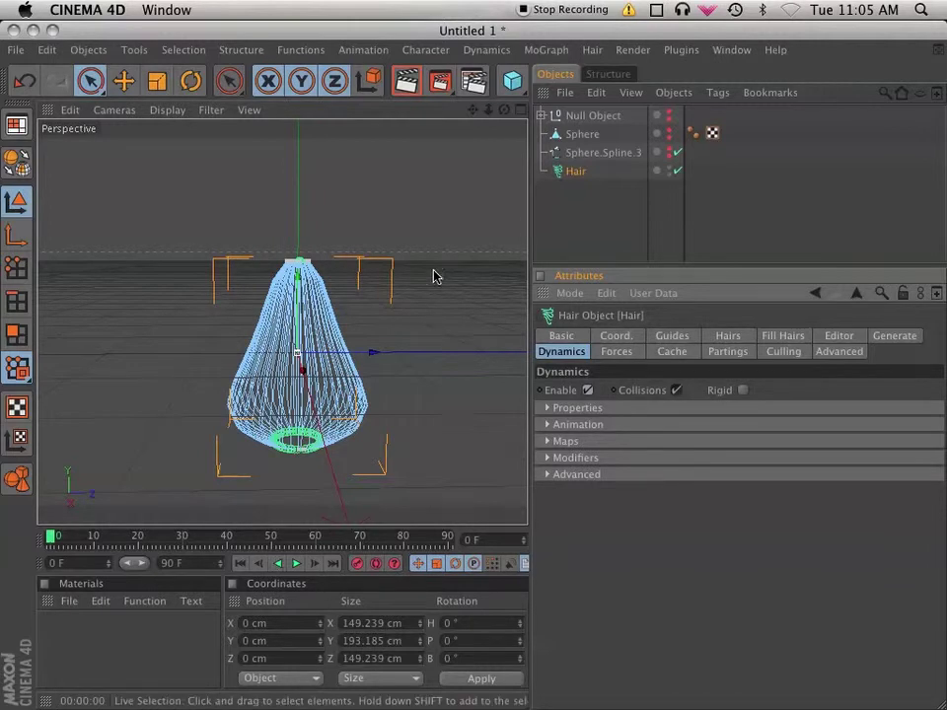
Deselect the Hair object and render a closer perspective view of the cloned hair
scroll(434, 277, "up", 2)
left_click(606, 207)
left_click(407, 80)
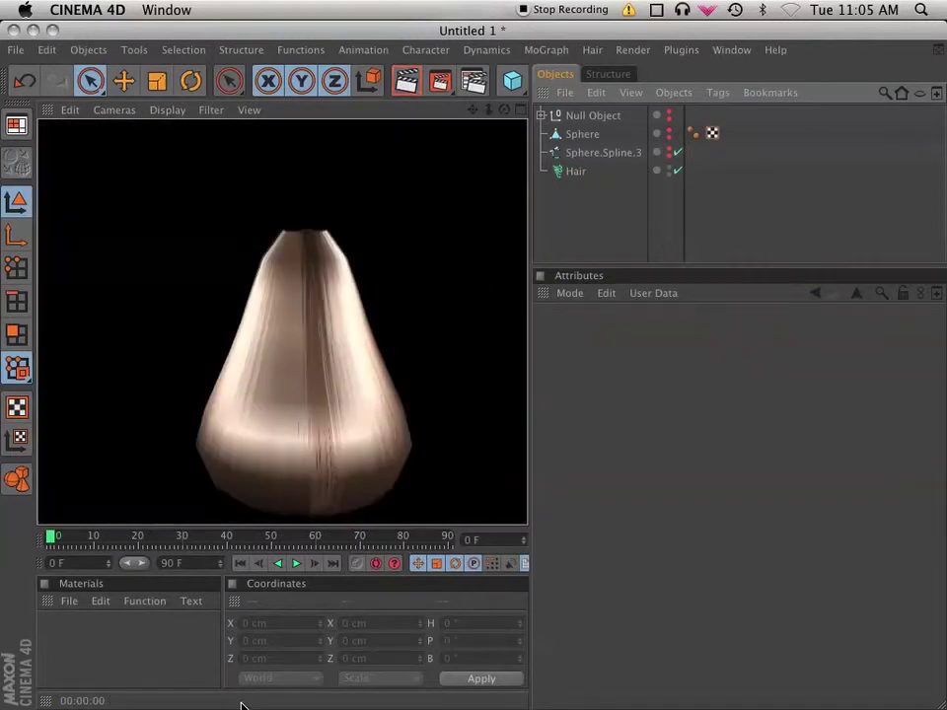
Create a new Hair Material, assign it to the Hair object and render the view
left_click(69, 601)
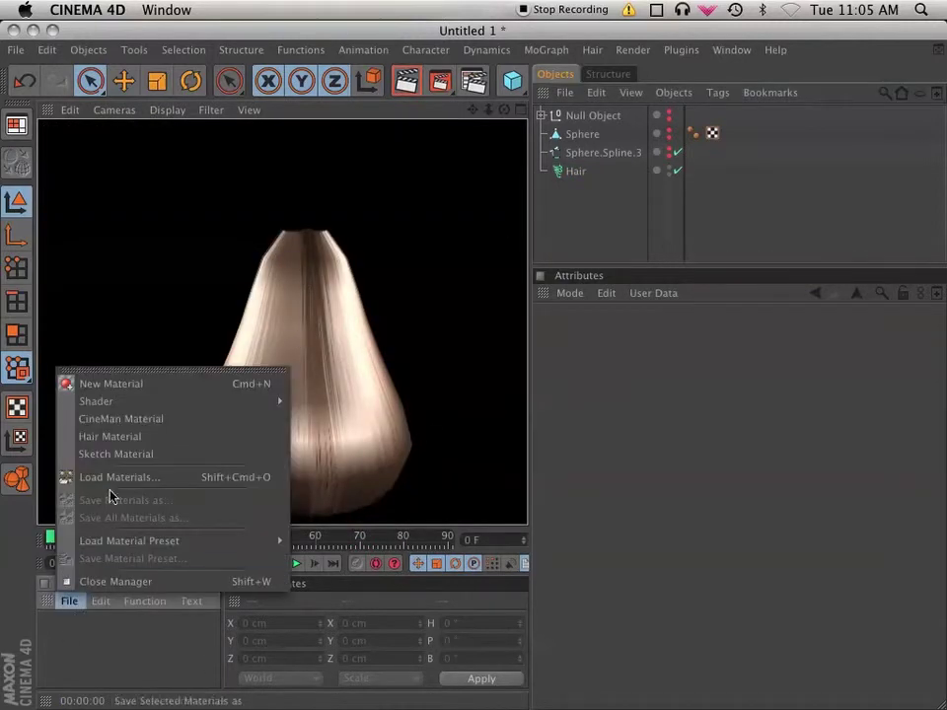
left_click(111, 436)
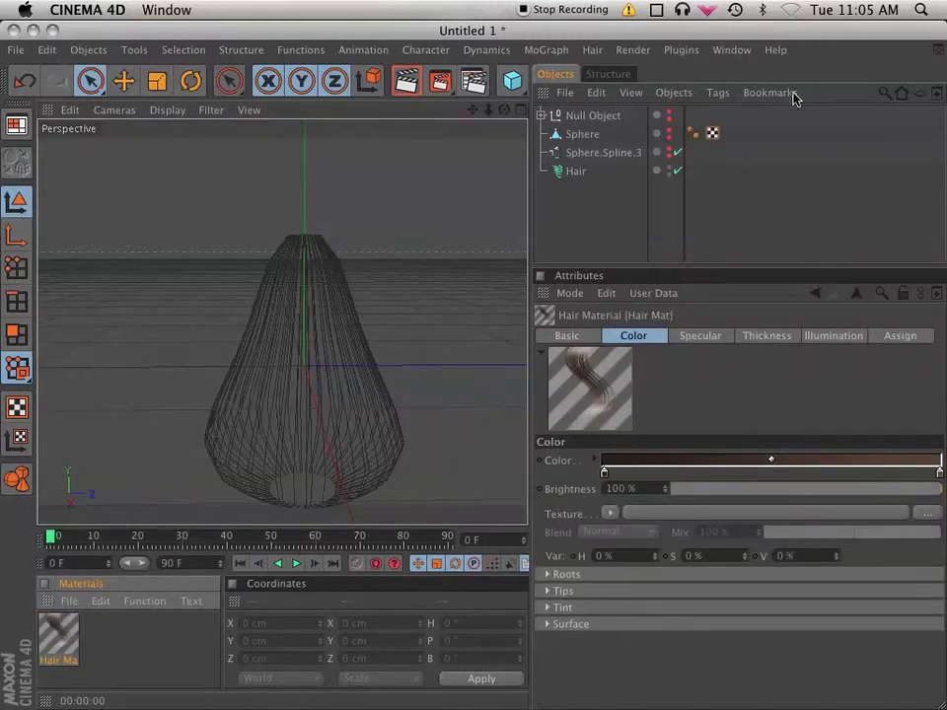
left_click_drag(793, 91, 595, 168)
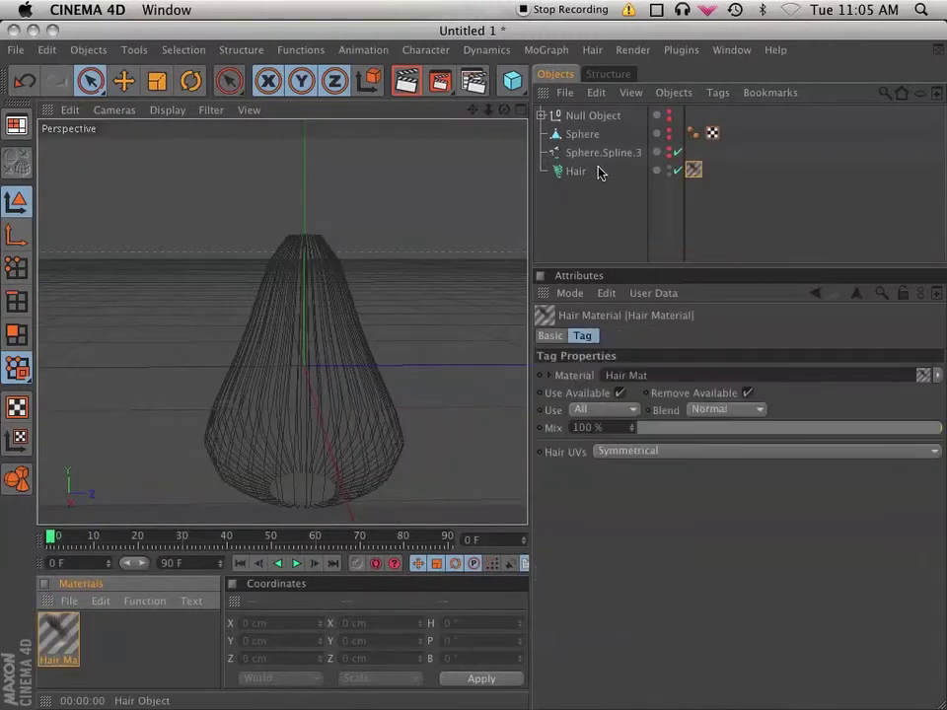
left_click(403, 87)
Enable the Length and Frizz channels of the Hair Mat material in the Material Editor
double_click(69, 636)
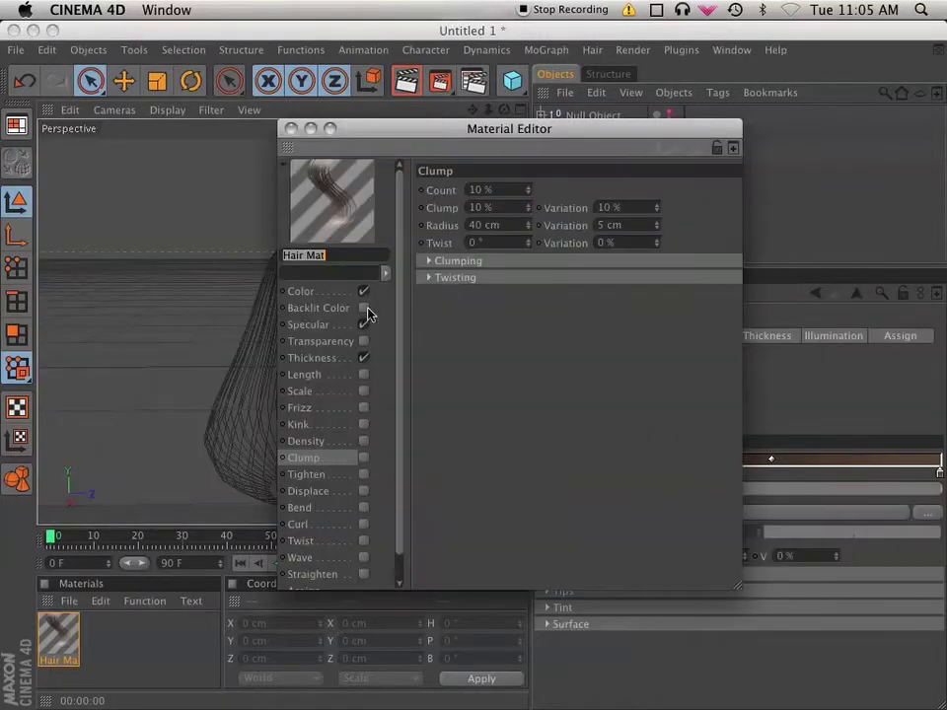
left_click(303, 291)
left_click(310, 357)
left_click(341, 375)
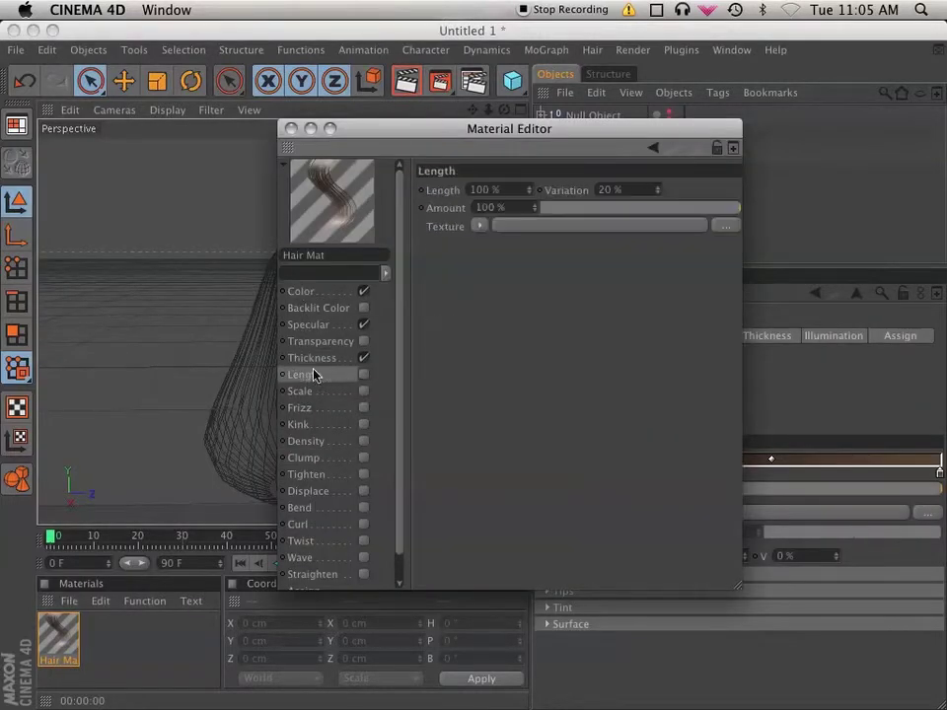
left_click(363, 375)
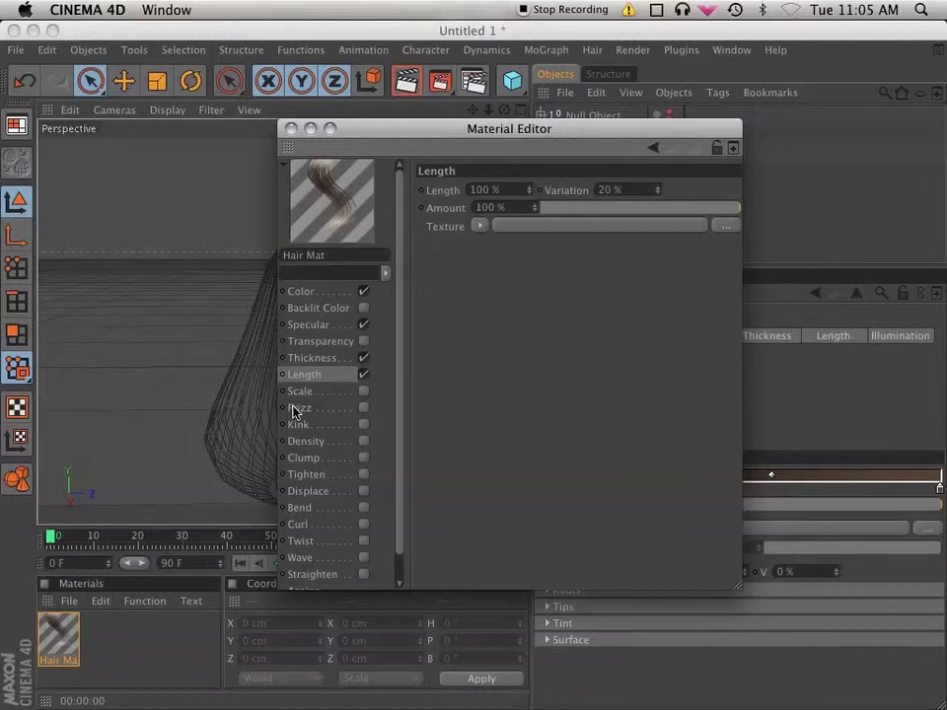
left_click(306, 407)
left_click(363, 412)
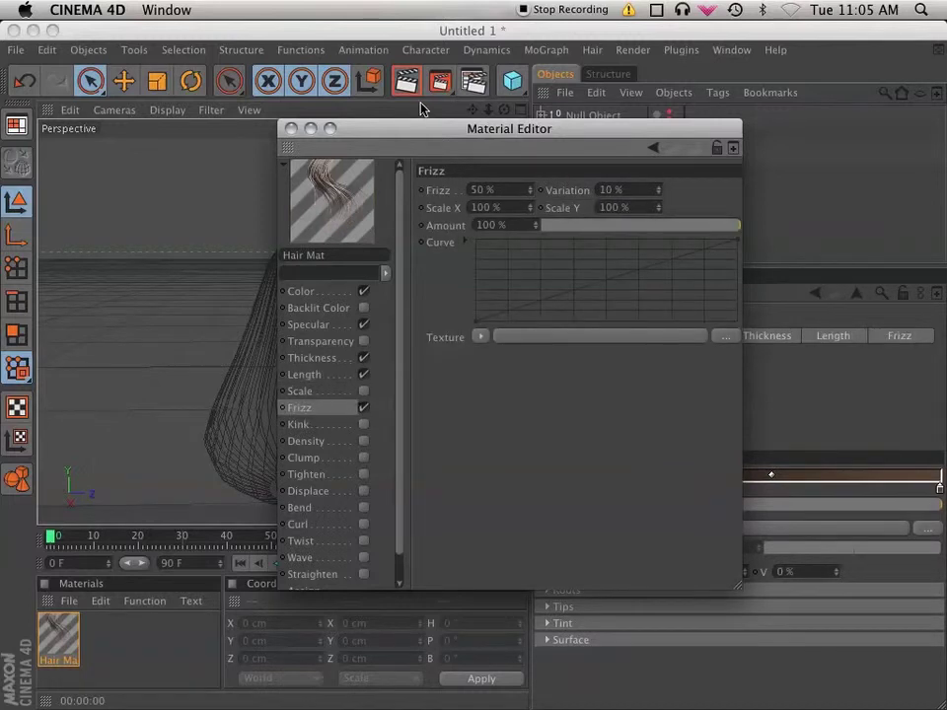
Render the hair with the default frizz, set the Hair Mat's Frizz value to 2% and render the view again
left_click_drag(418, 126, 740, 123)
left_click(406, 81)
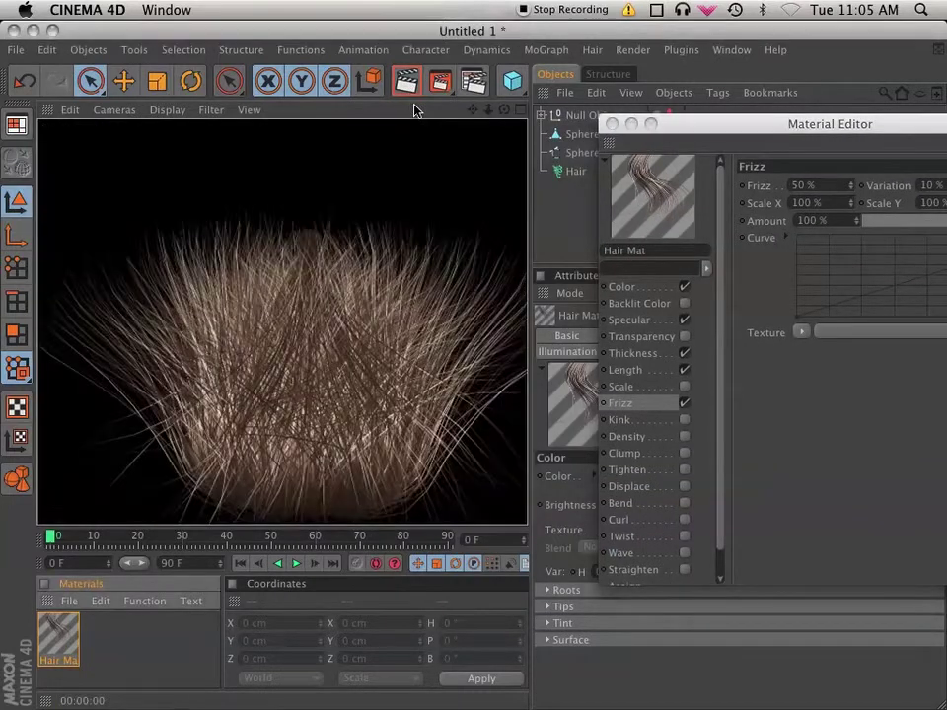
left_click_drag(786, 113, 613, 112)
left_click_drag(816, 183, 618, 170)
type("2")
key("Return")
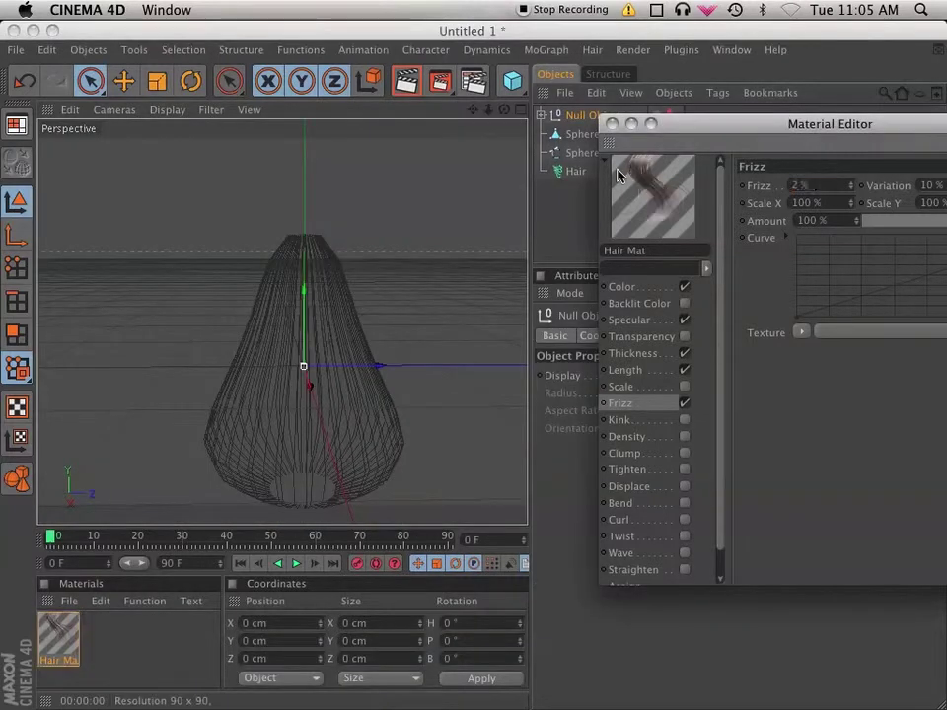
left_click(400, 85)
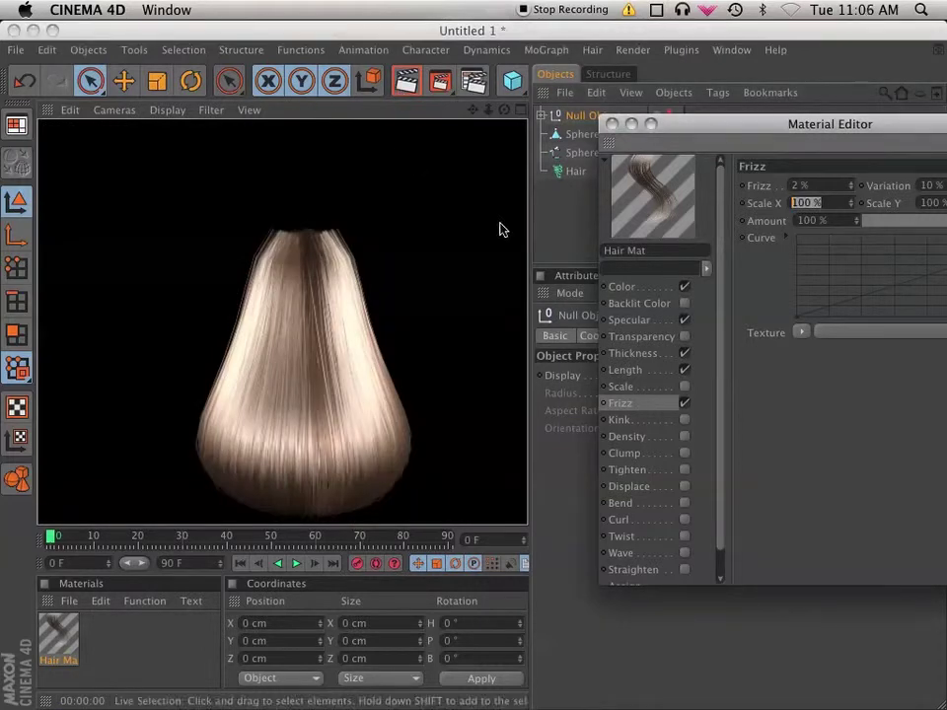
Set the Hair Mat's Frizz value to 15% and render the view
left_click(815, 187)
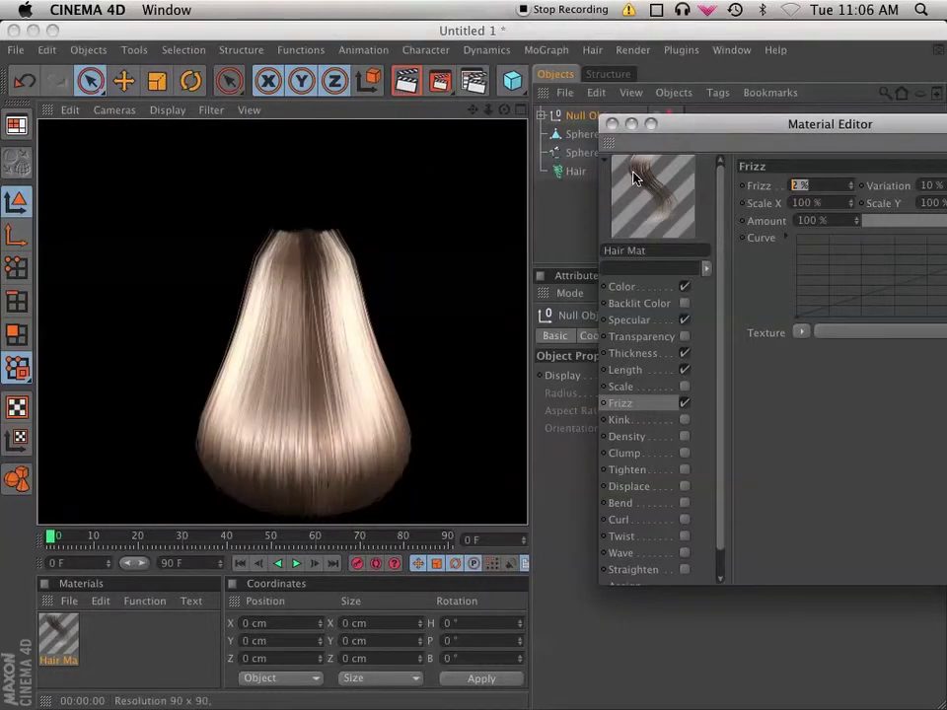
type("15")
key("Return")
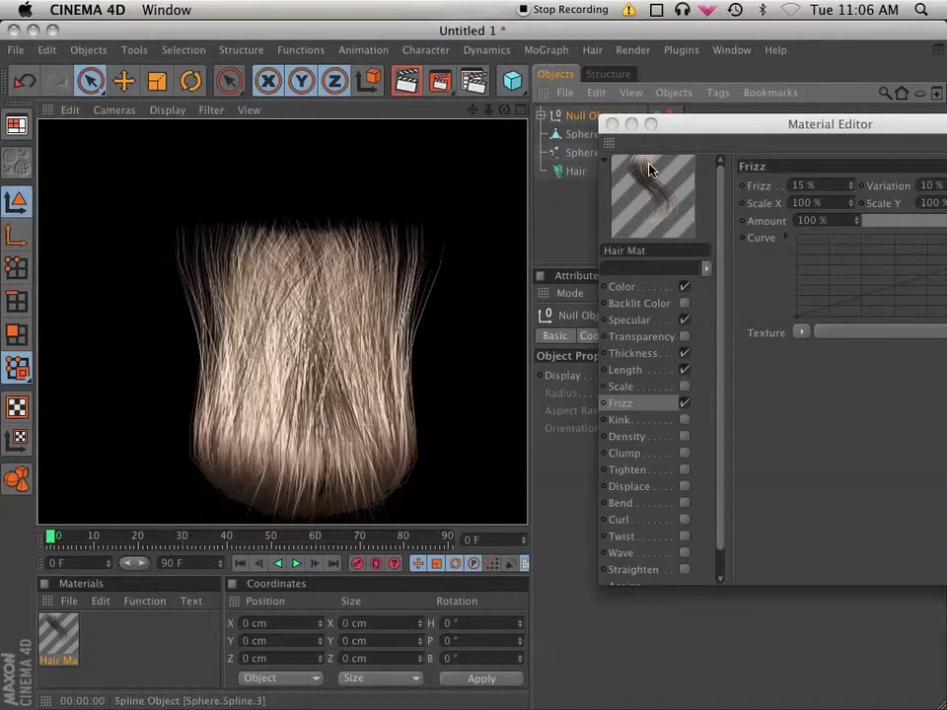
Set the Hair Mat's Frizz value to 5% and render the view
type("5")
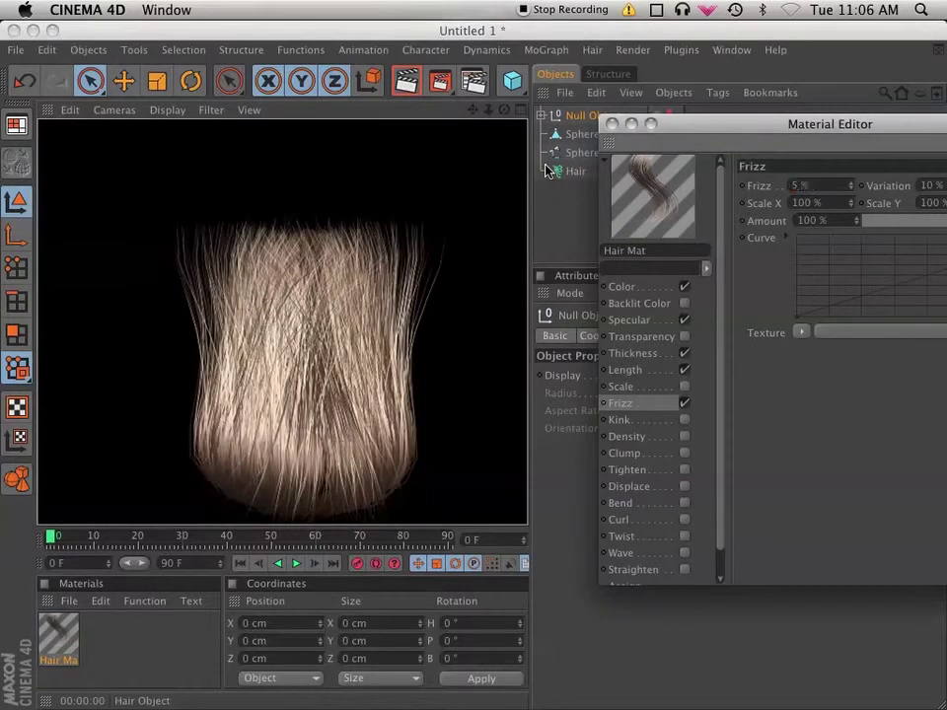
key("Return")
left_click(409, 83)
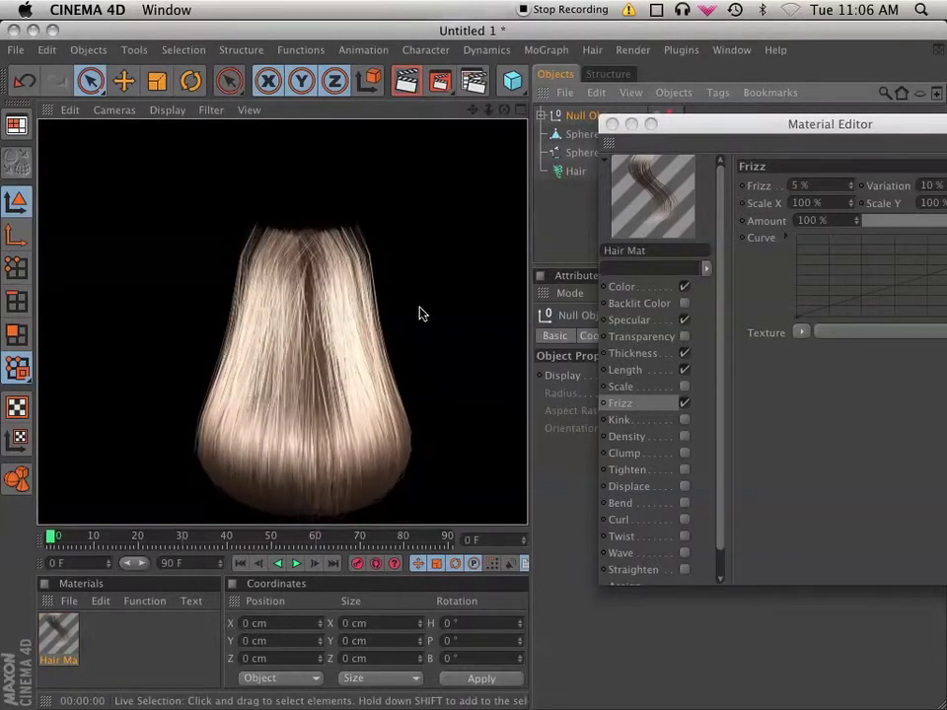
Enable the Hair Mat's Clump channel and set its Count, Clump and Clump Variation to 25% each
left_click_drag(797, 122, 657, 90)
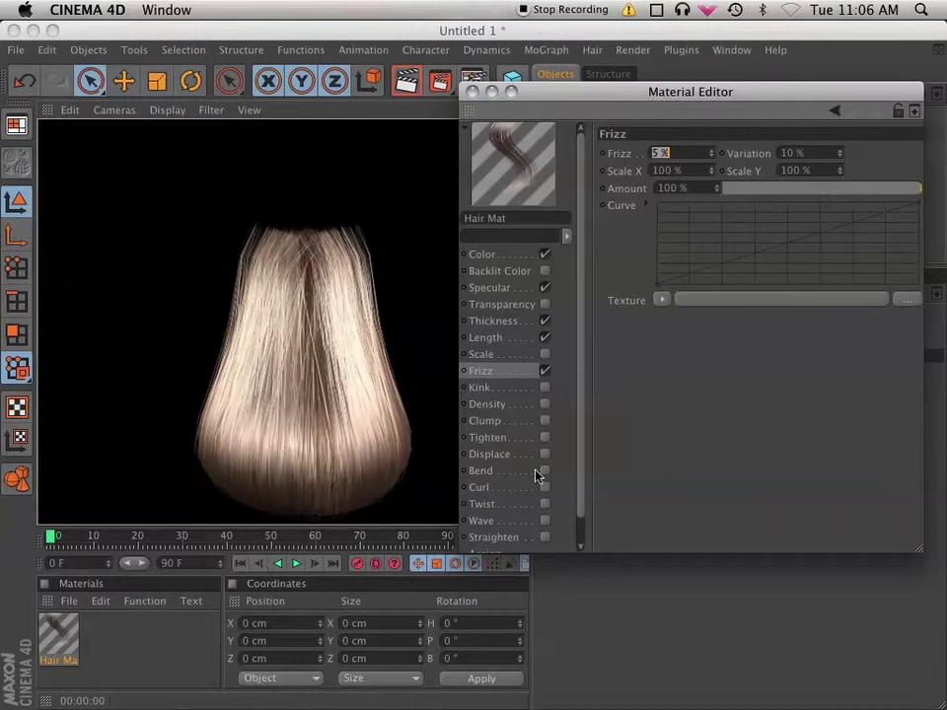
left_click(545, 421)
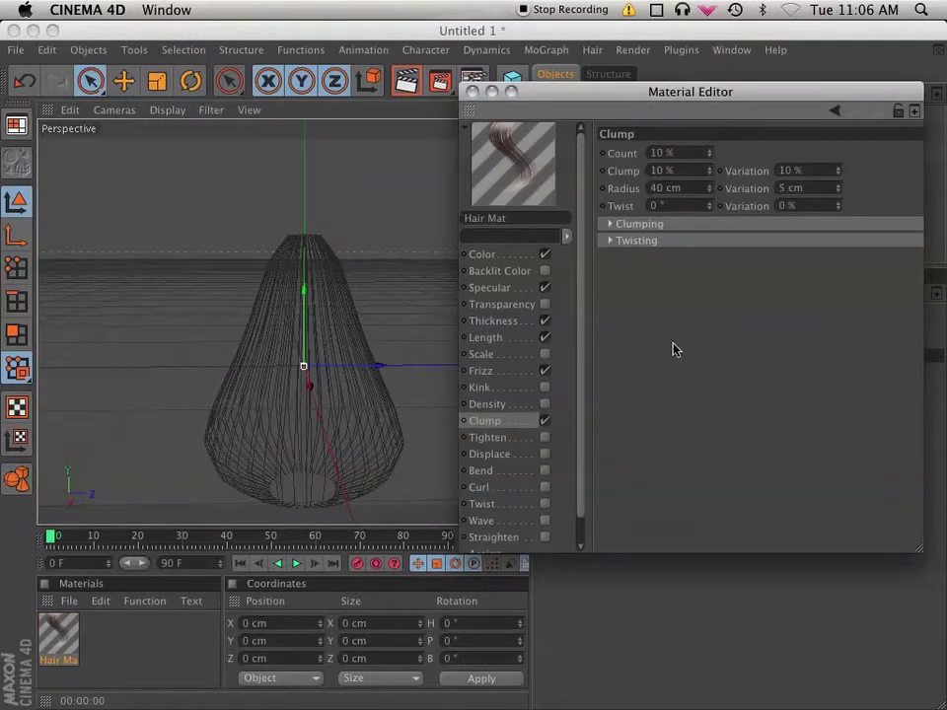
left_click(698, 155)
type("25")
key("Tab")
type("25")
key("Tab")
type("2")
key("Return")
type("5")
key("Return")
Render the clumped hair from the current view and from a slightly tilted angle
left_click_drag(722, 97, 942, 120)
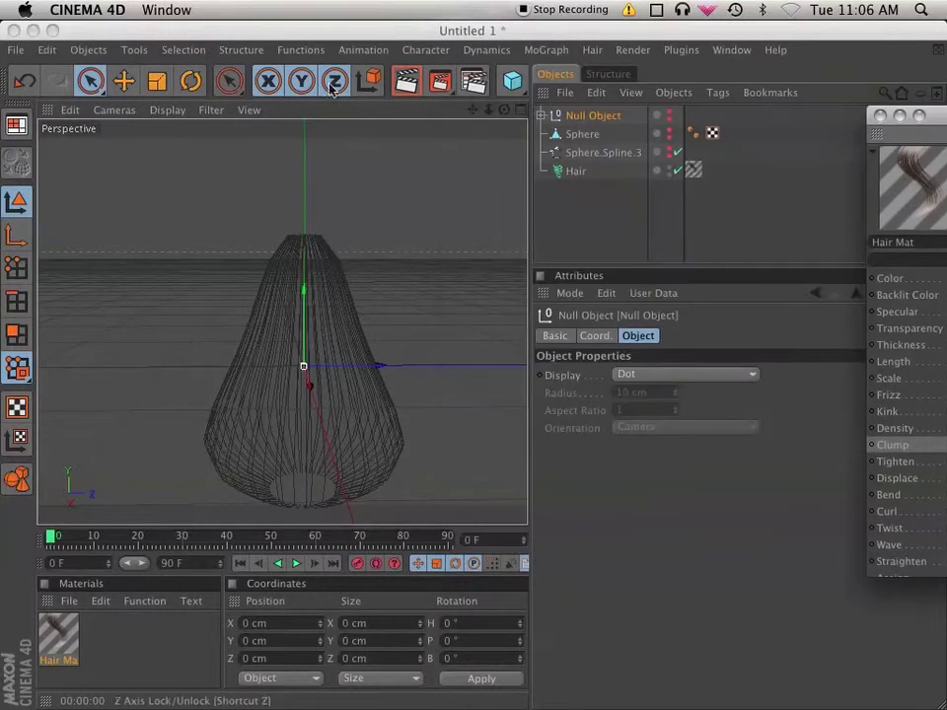
left_click(405, 79)
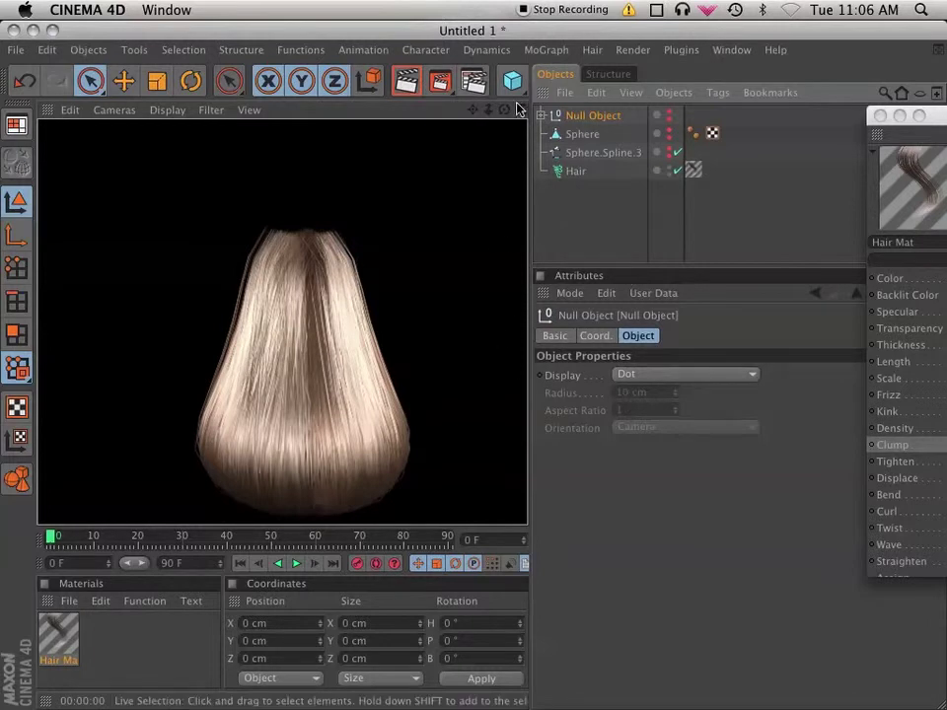
mouse_move(504, 109)
left_mouse_down()
mouse_move(504, 84)
mouse_move(504, 98)
left_mouse_up()
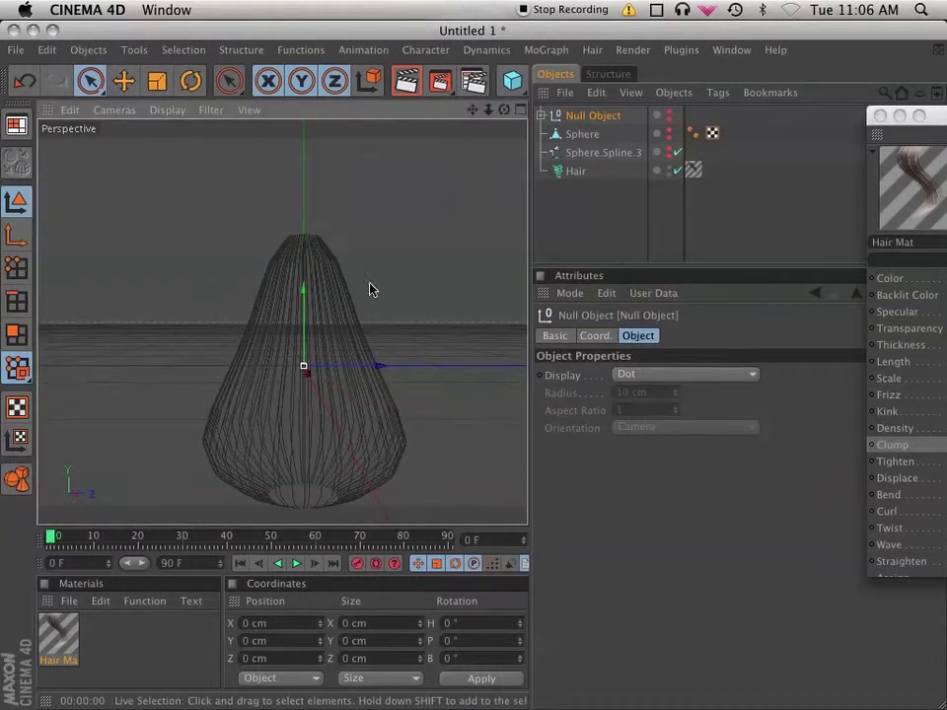
left_click(406, 81)
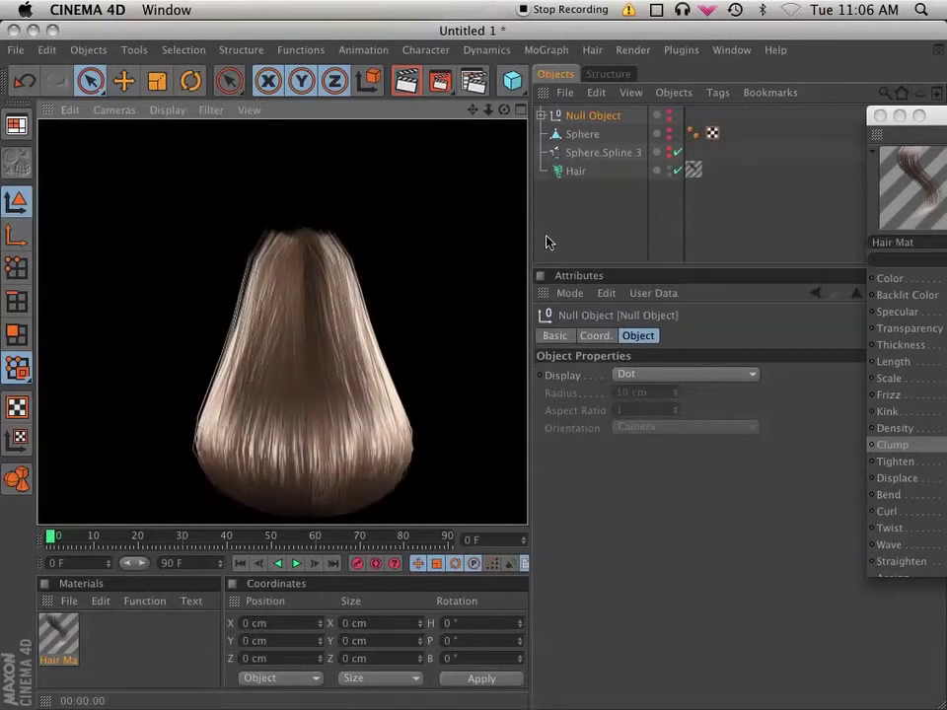
Set the Hair object's guide root Segments to 25 and render the view
left_click(573, 192)
left_click(573, 174)
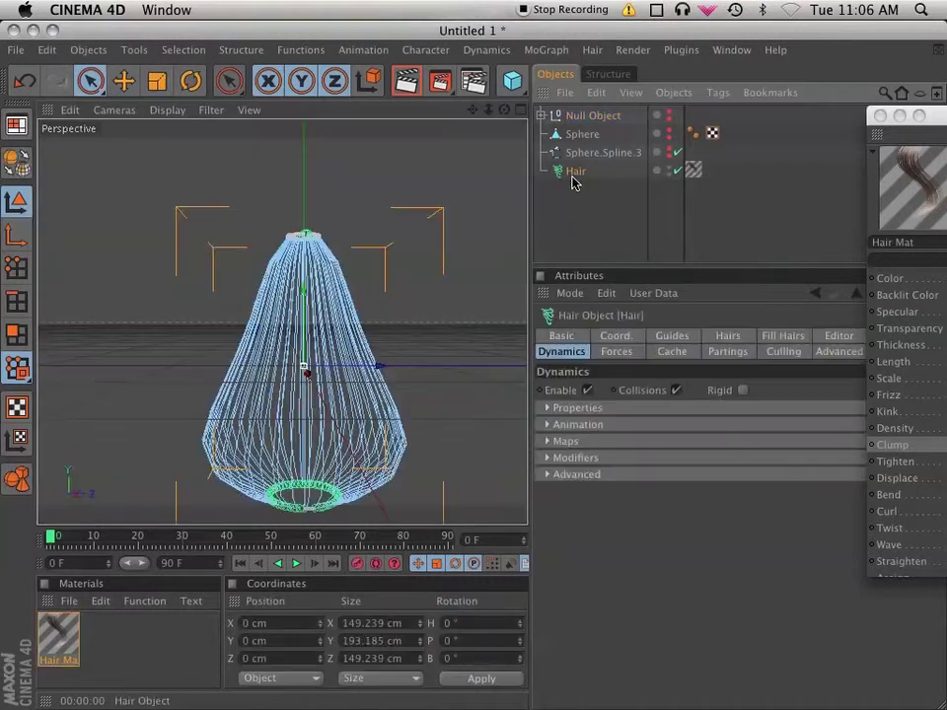
left_click(670, 337)
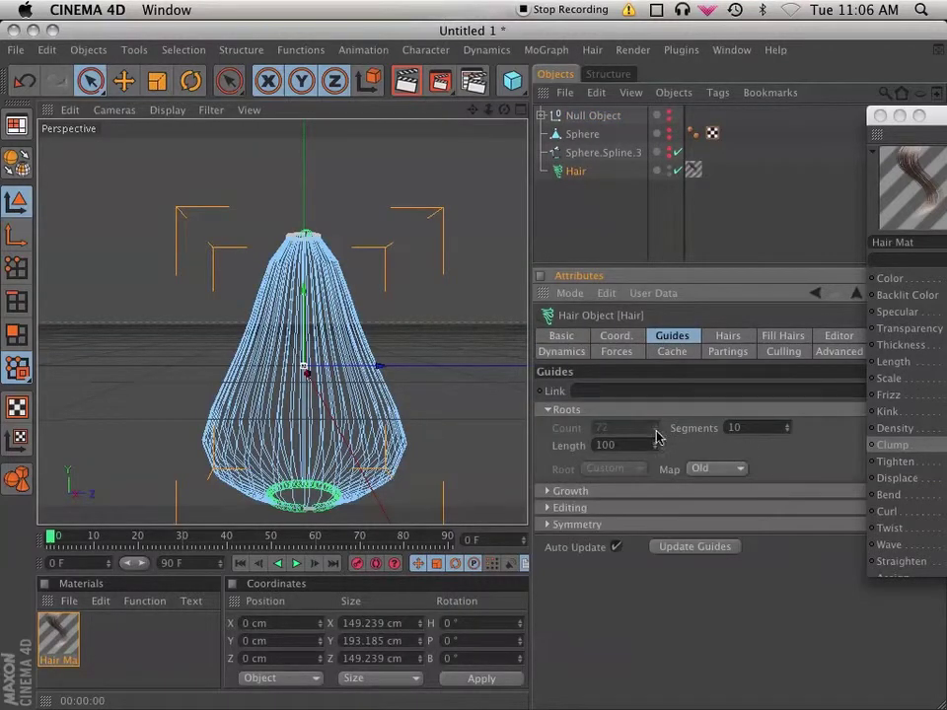
double_click(739, 428)
type("25")
key("Return")
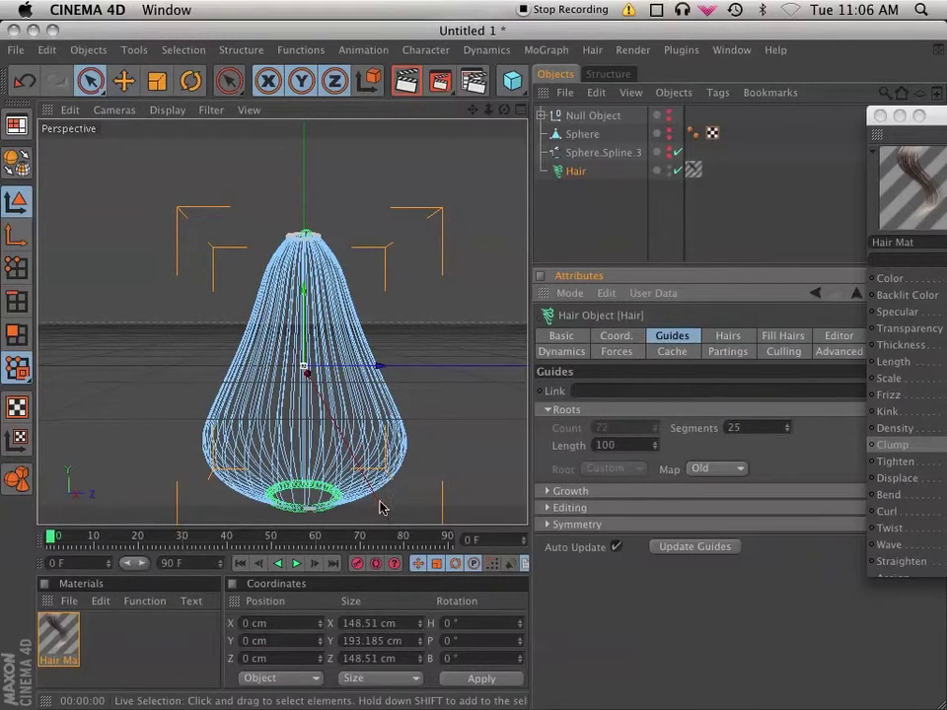
left_click(406, 81)
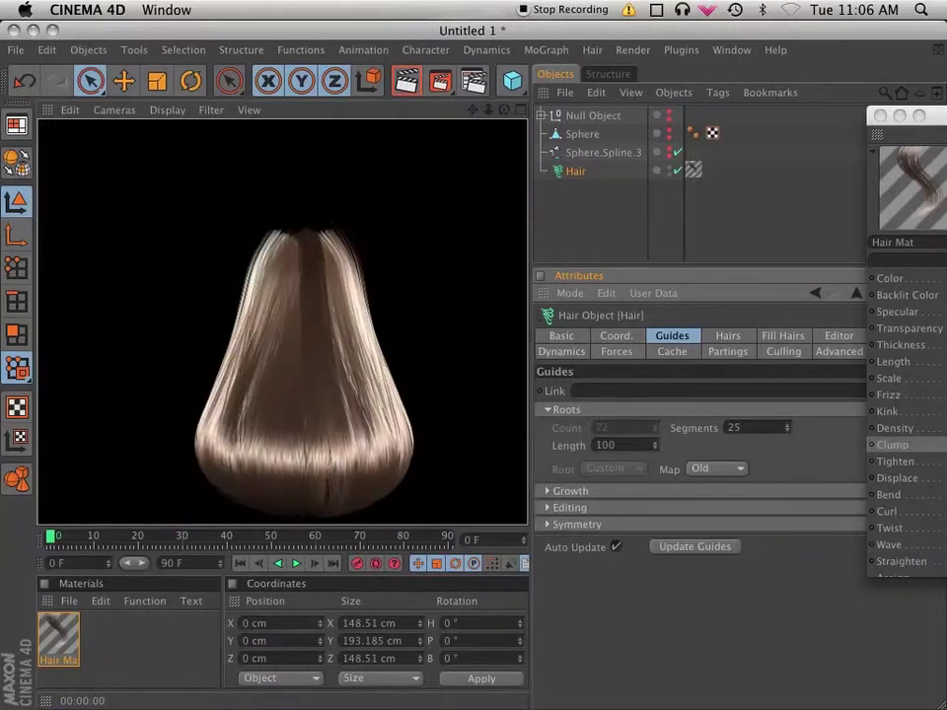
Look over the remaining Hair Mat channels and close the Material Editor
left_click_drag(917, 117, 685, 268)
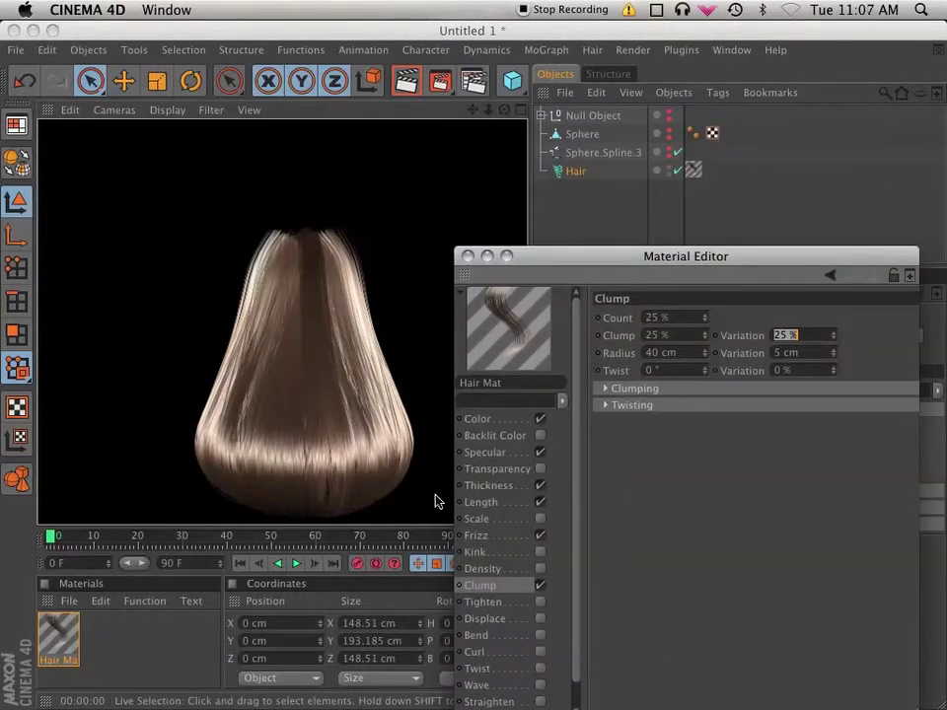
scroll(532, 631, "down", 1)
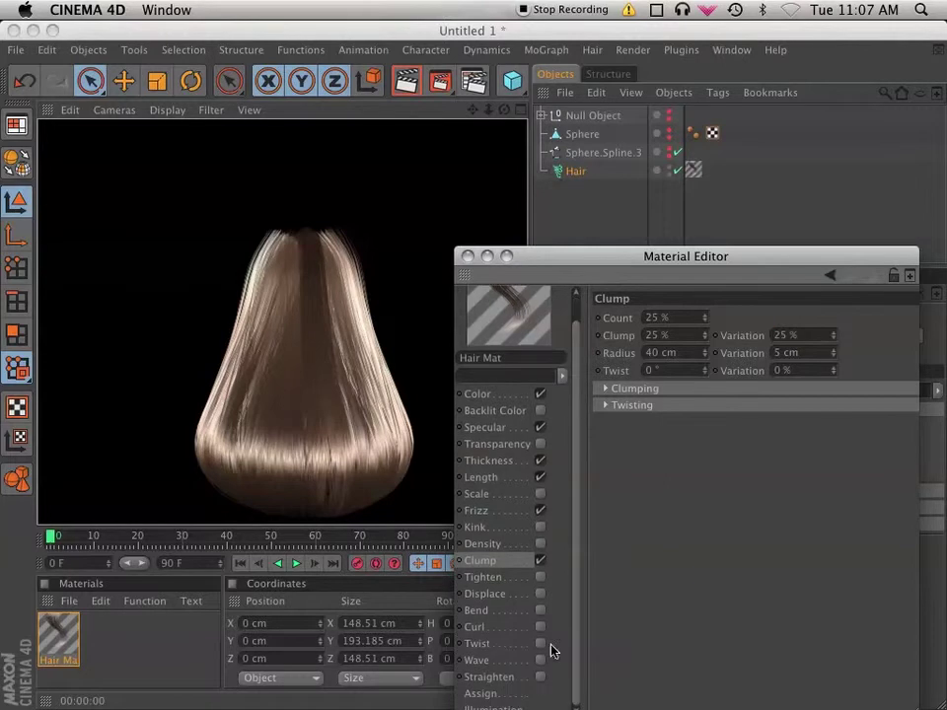
left_click(467, 255)
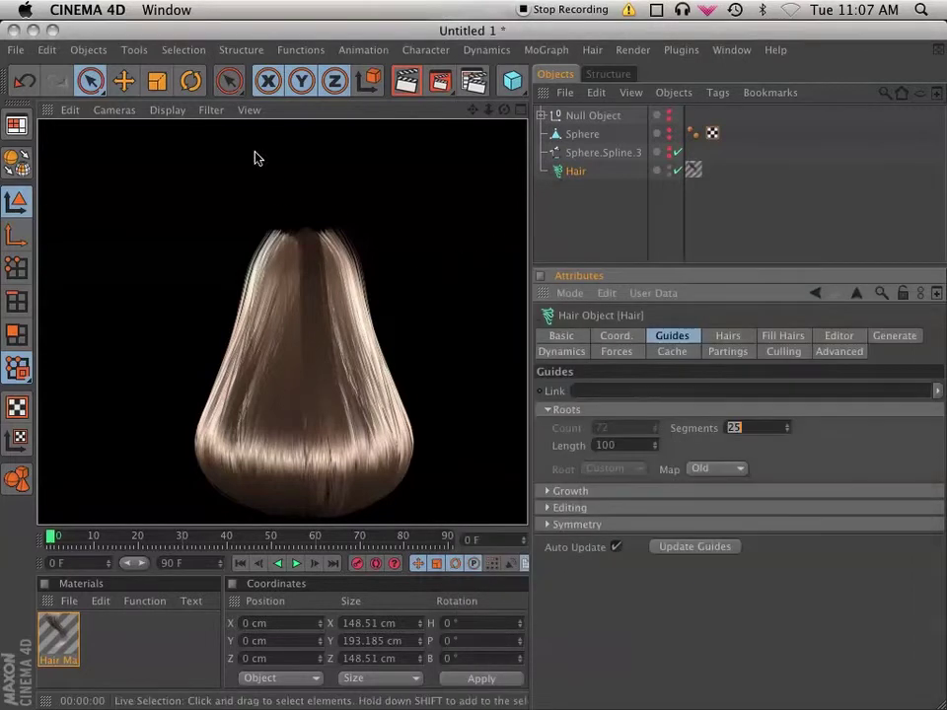
Brush the upper ends of the Hair object's guides sideways with the hair Brush tool in Move mode
left_click(571, 195)
left_click(575, 173)
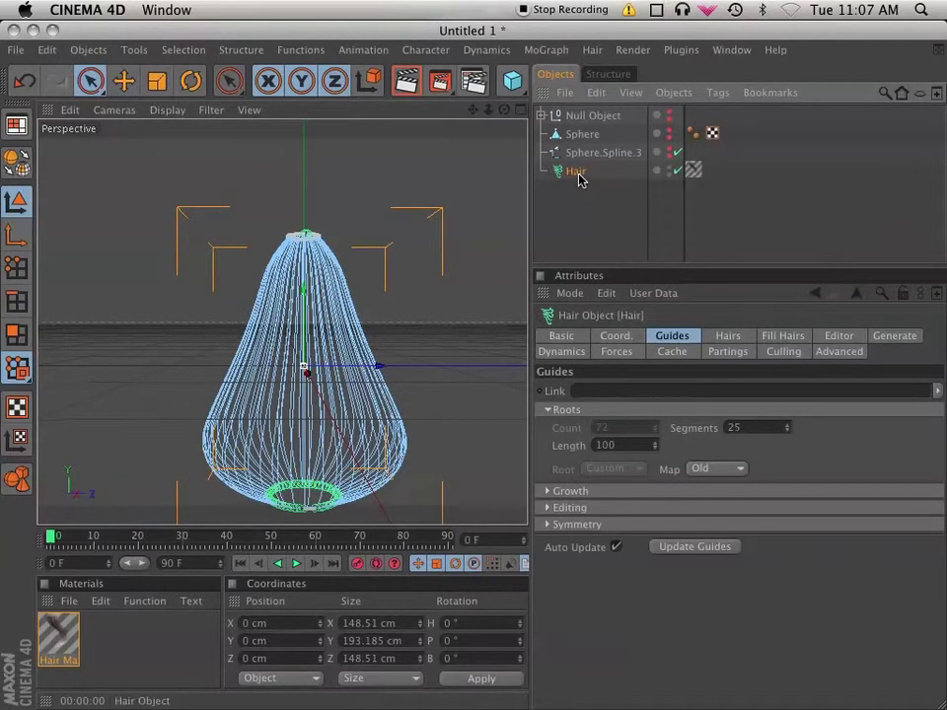
left_click(592, 49)
mouse_move(632, 153)
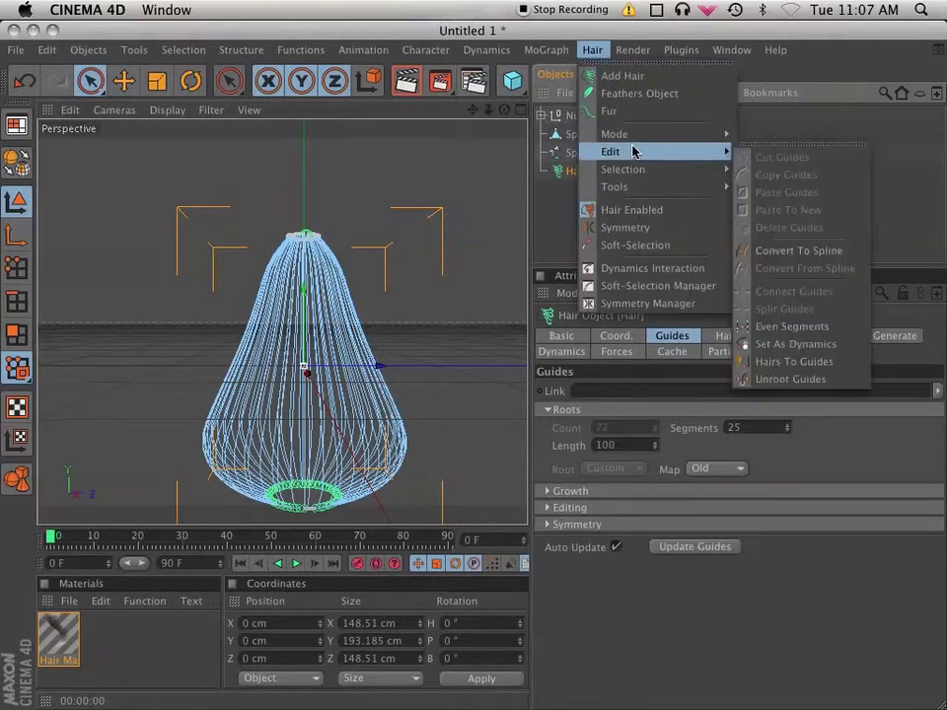
mouse_move(647, 178)
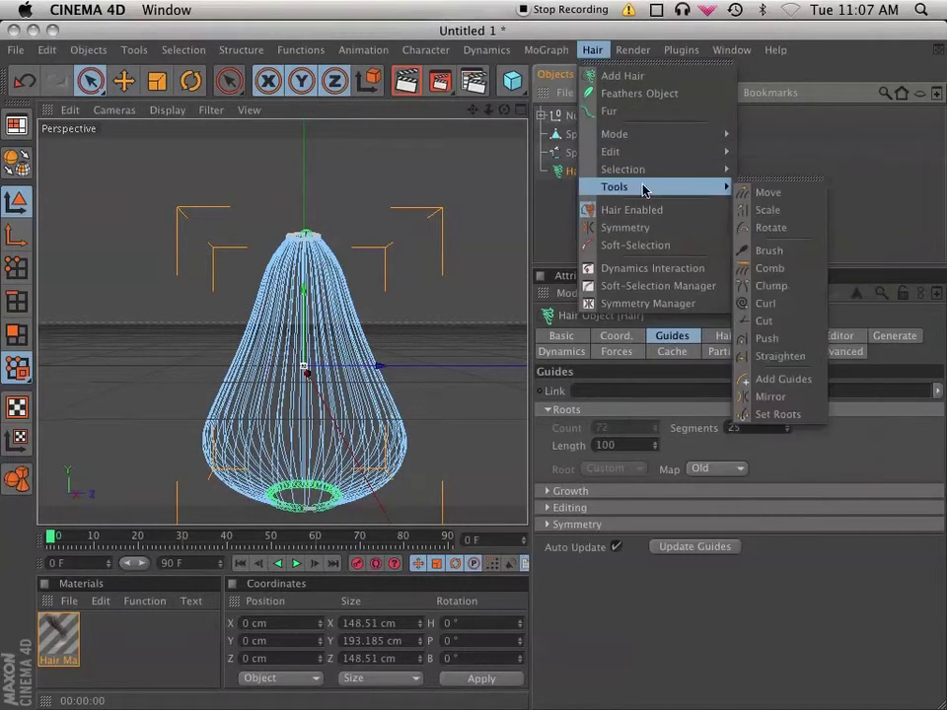
left_click(769, 250)
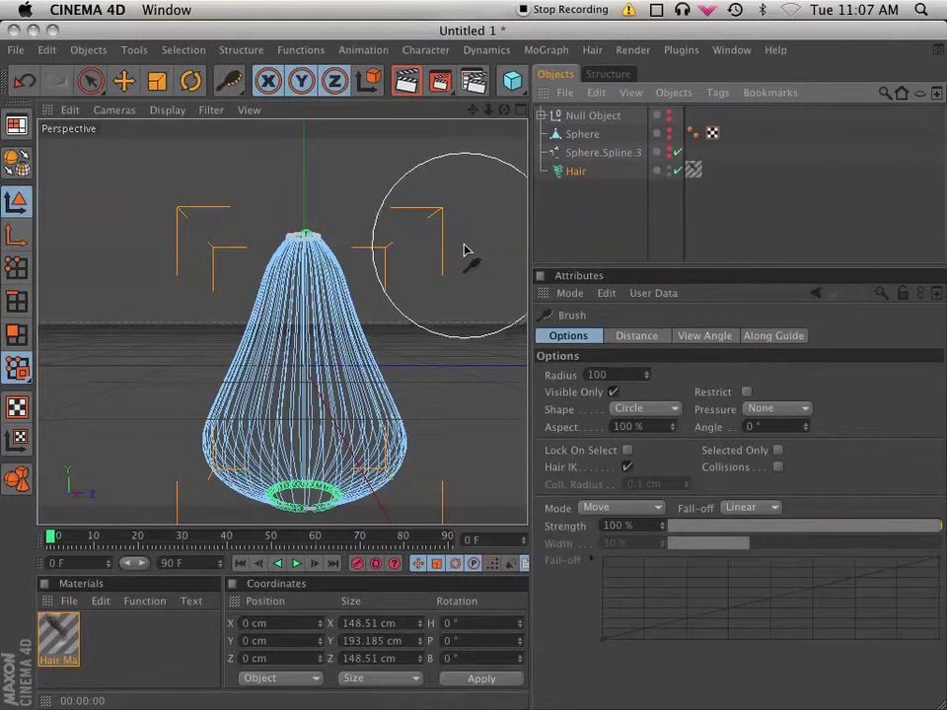
left_click_drag(501, 224, 400, 384, "alt")
mouse_move(310, 326)
left_mouse_down()
mouse_move(398, 241)
mouse_move(441, 258)
mouse_move(410, 276)
mouse_move(316, 207)
mouse_move(390, 222)
mouse_move(386, 268)
mouse_move(427, 268)
mouse_move(414, 279)
mouse_move(448, 295)
left_mouse_up()
left_click_drag(473, 370, 473, 286, "alt")
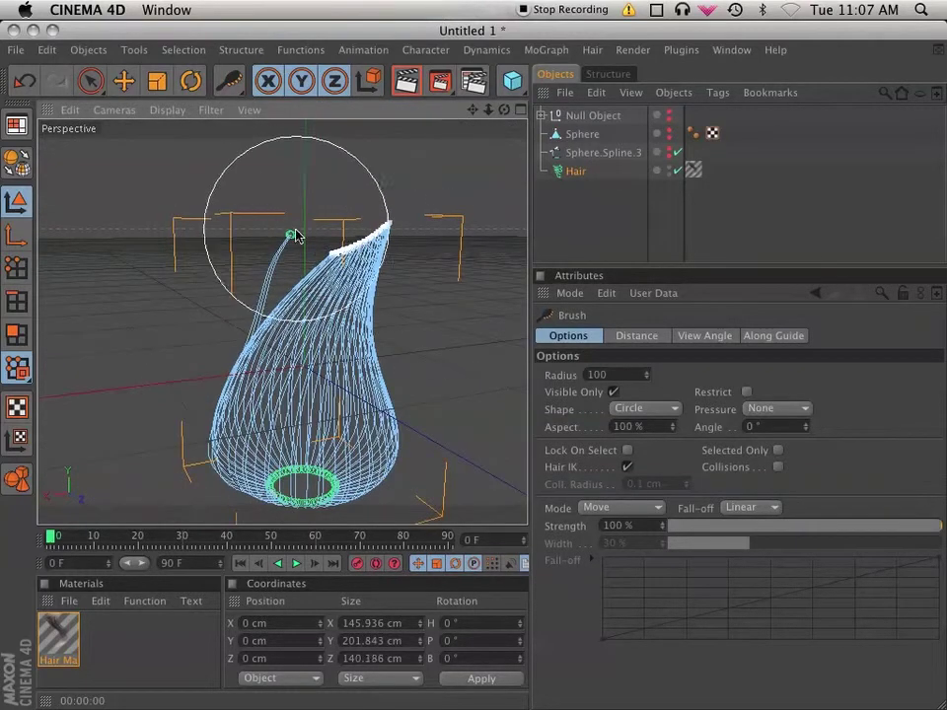
mouse_move(393, 235)
left_mouse_down()
mouse_move(415, 250)
mouse_move(363, 200)
left_mouse_up()
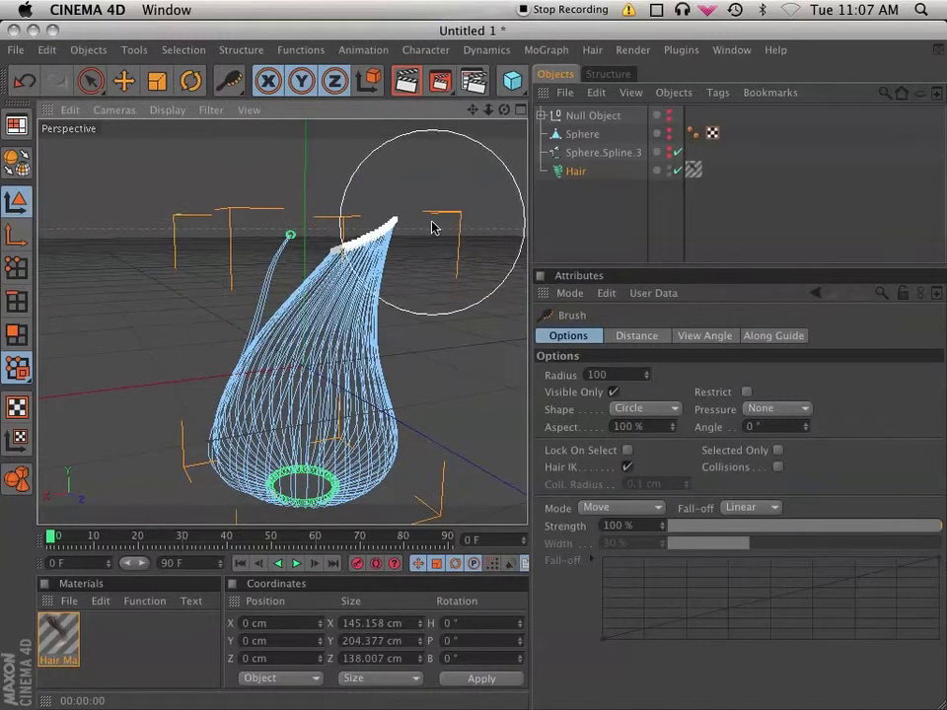
Switch to the Live Selection tool in point mode and render the brushed hair
left_click(90, 81)
left_click_drag(276, 203, 253, 219, "alt")
left_click(284, 236)
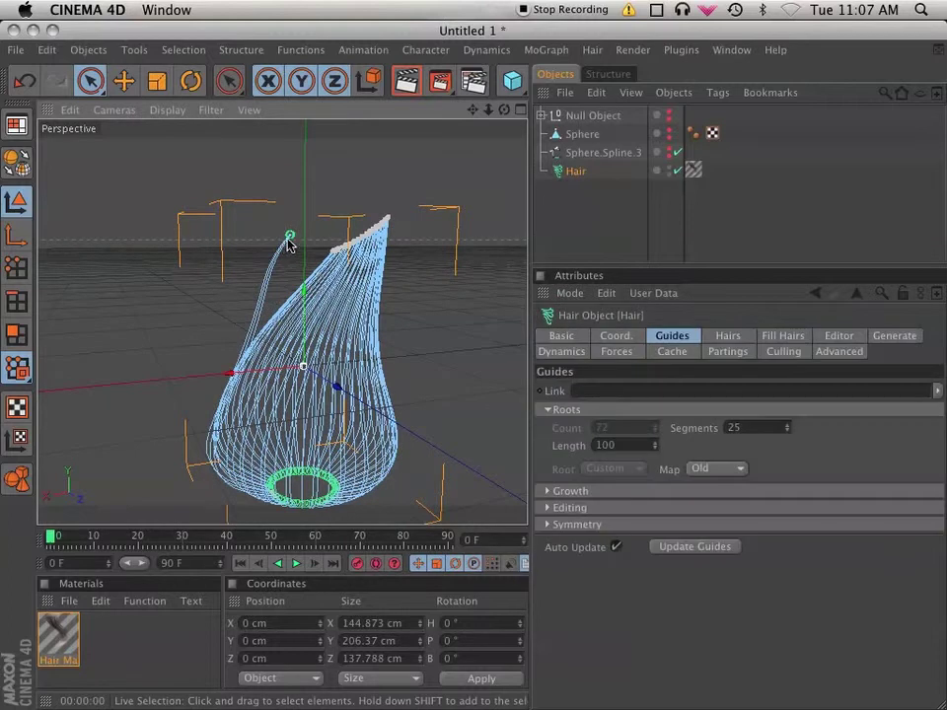
left_click(17, 268)
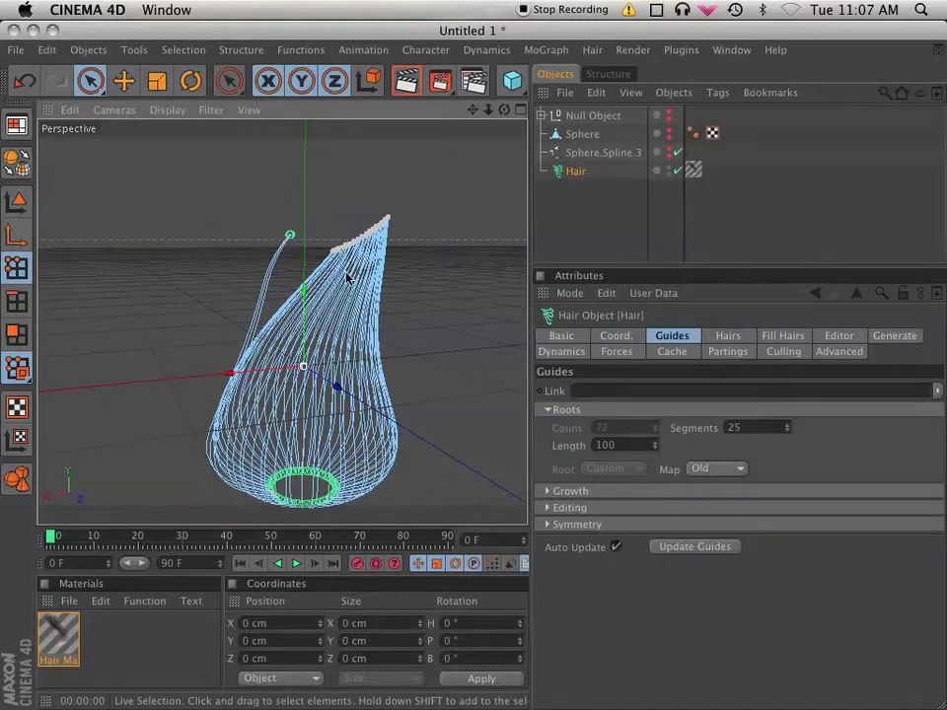
left_click(407, 83)
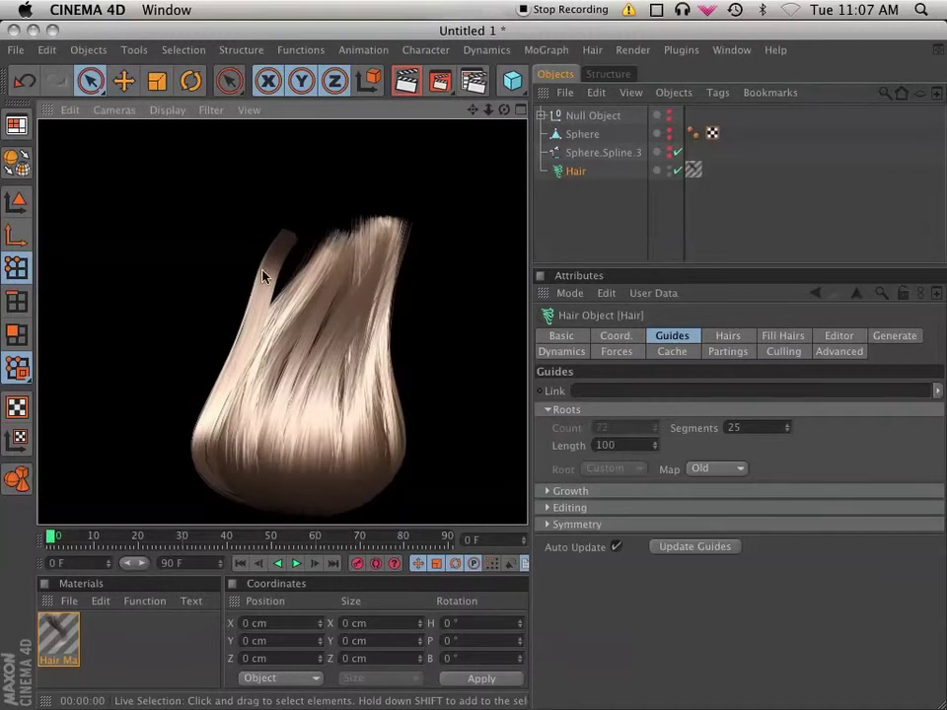
Reselect the Hair object, orbit around it and render the brushed hair from other angles
left_click(579, 153)
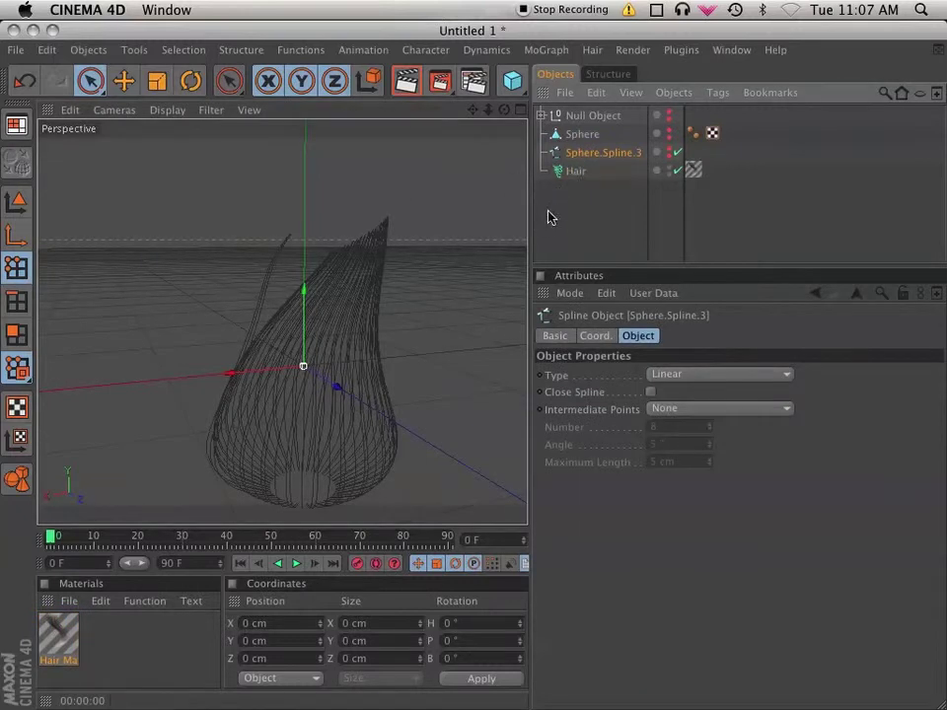
left_click(559, 170)
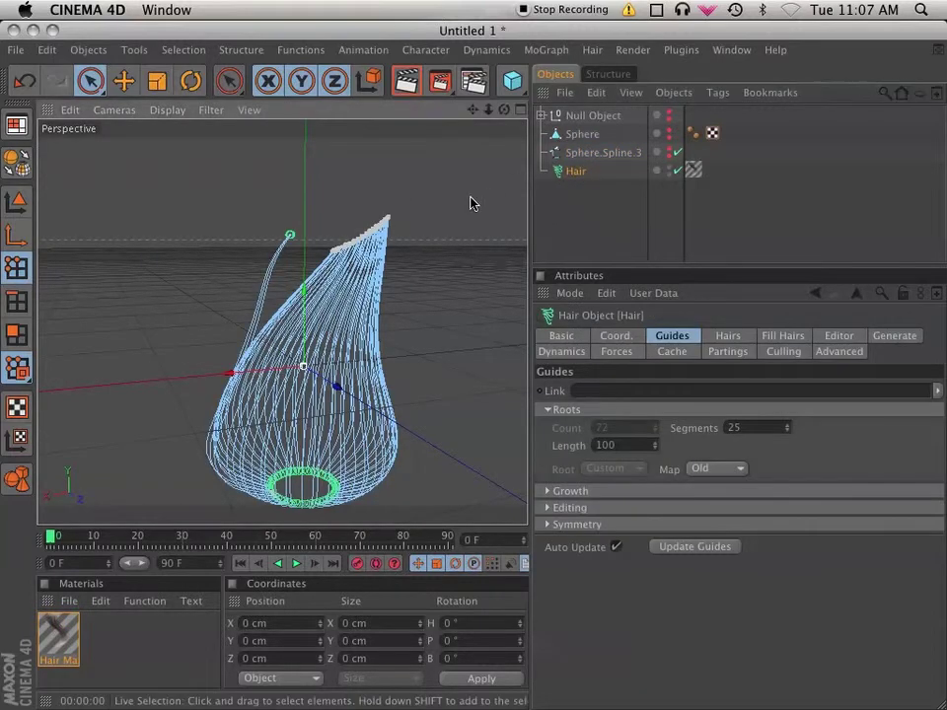
left_click_drag(472, 202, 522, 205, "alt")
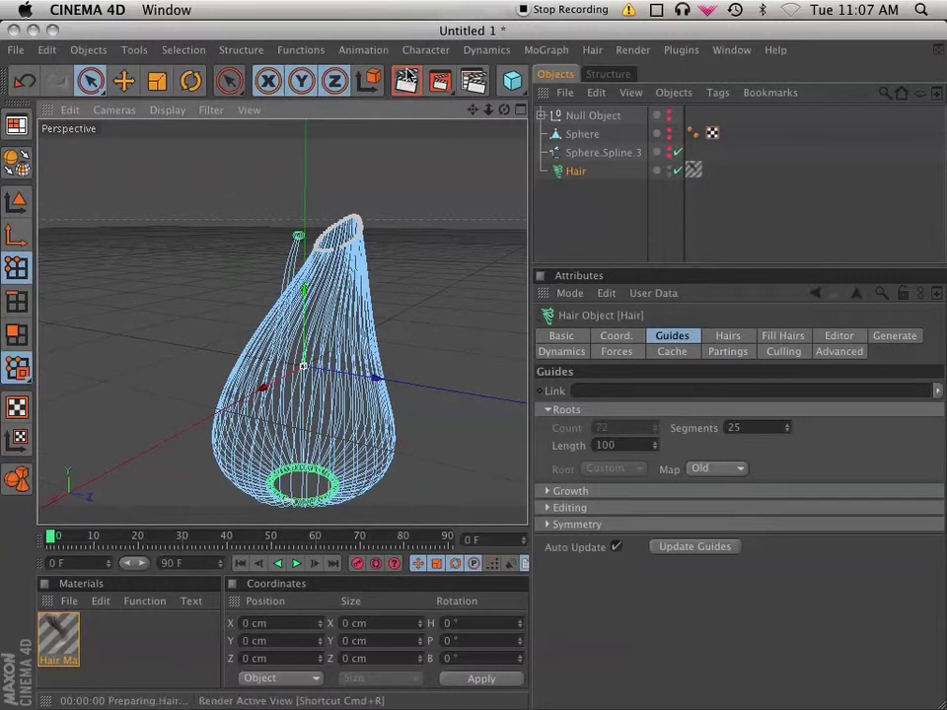
left_click(410, 82)
left_click_drag(414, 247, 415, 197, "alt")
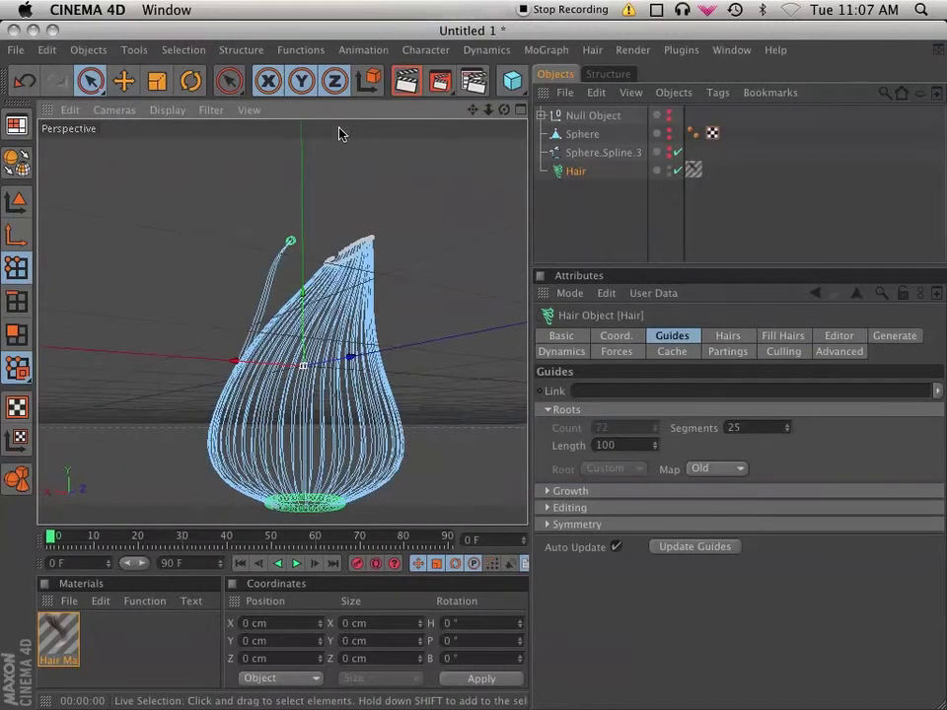
left_click(406, 81)
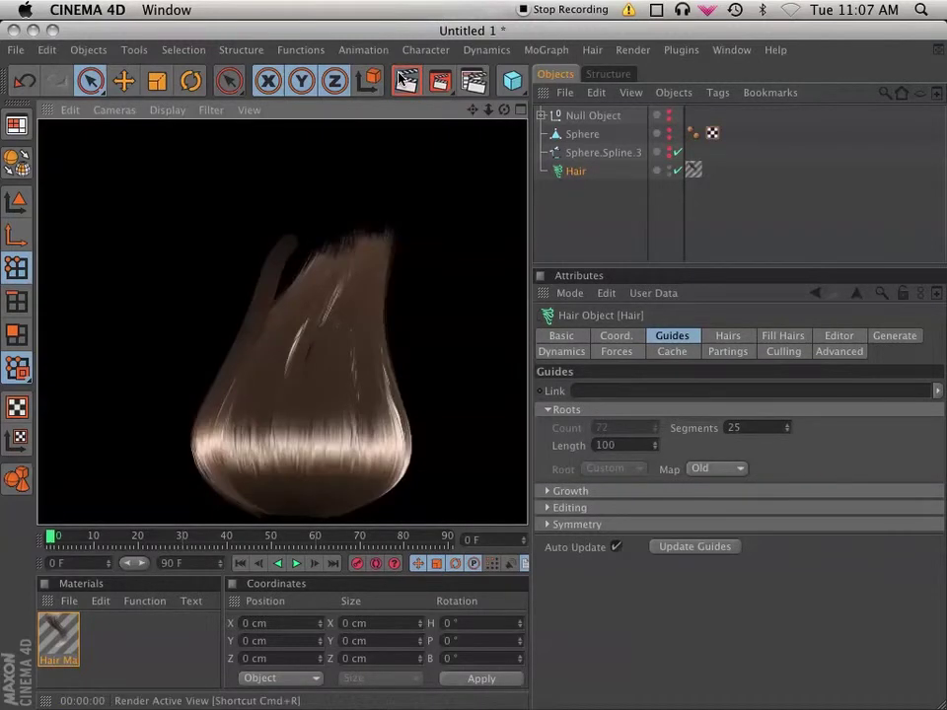